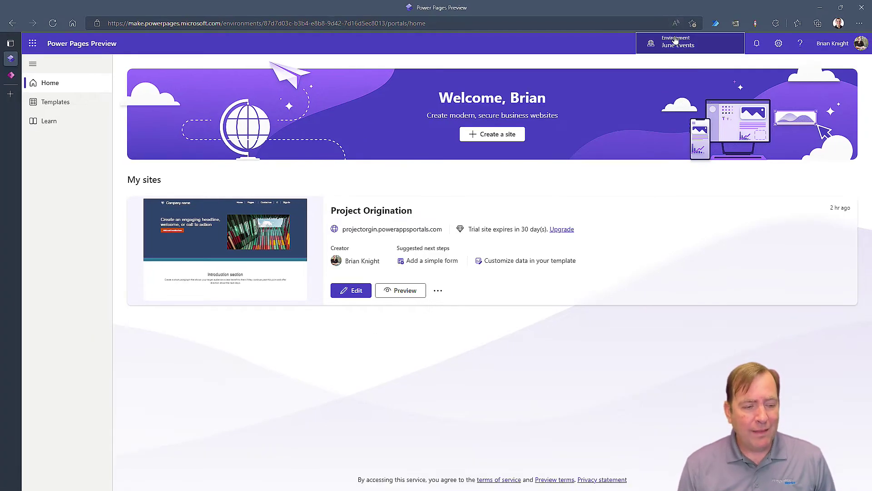
click(676, 45)
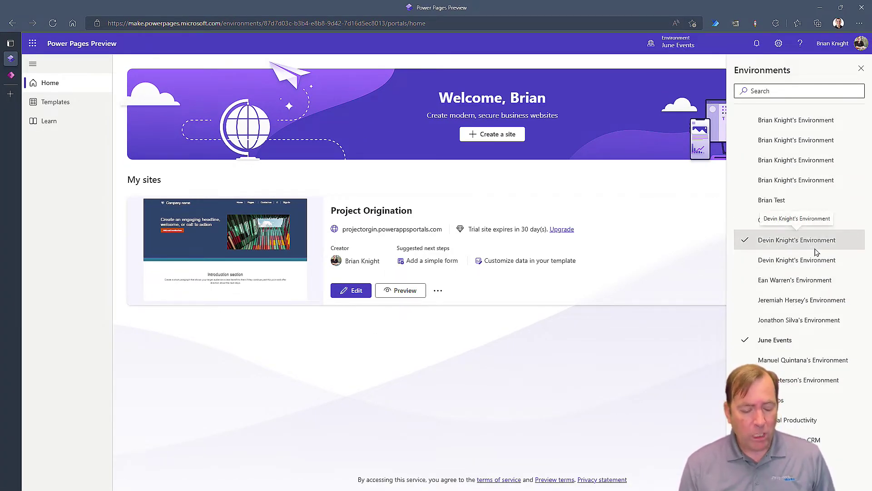
click(861, 68)
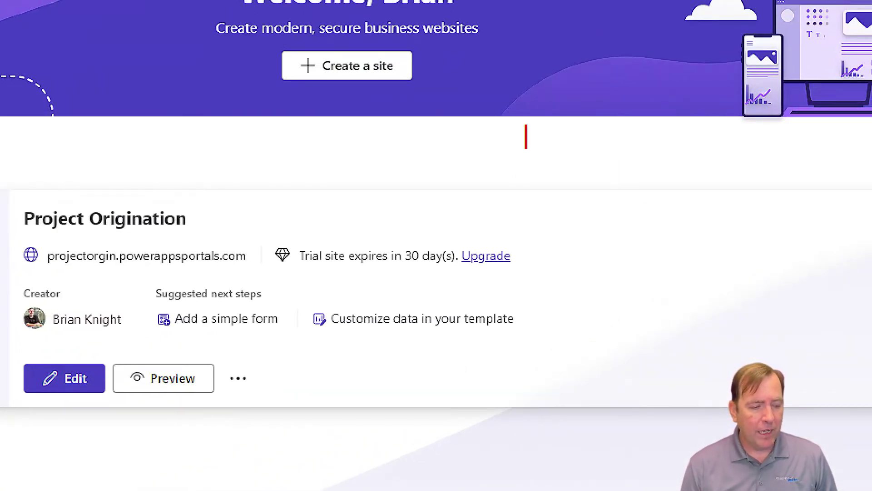
text(CompanyName (D)
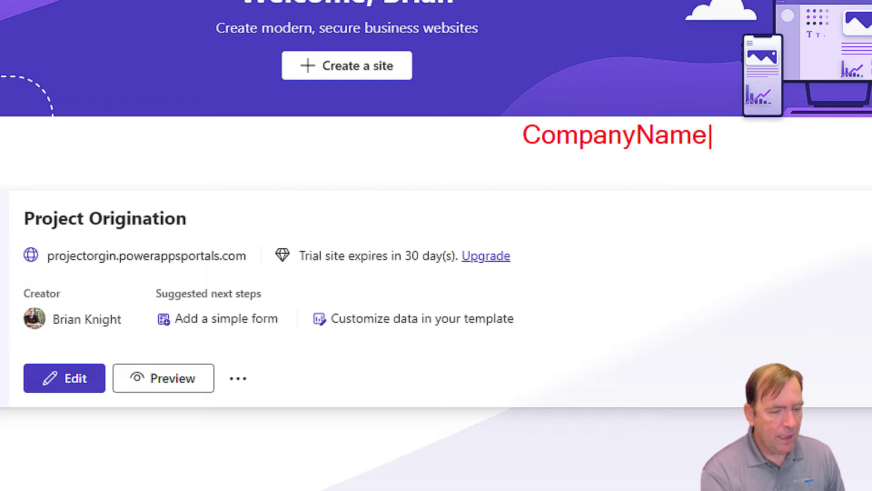
text(efault))
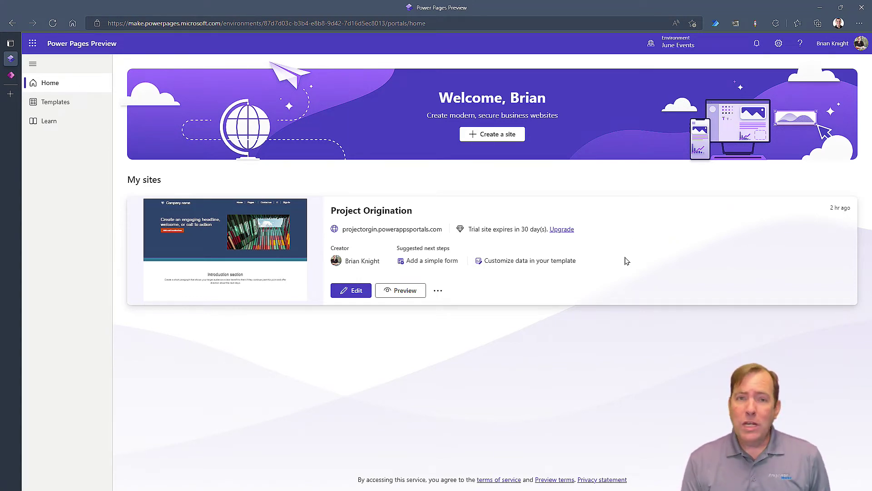
Step: Start a new site from the Default design template, reaching the step 2 naming screen
click(503, 137)
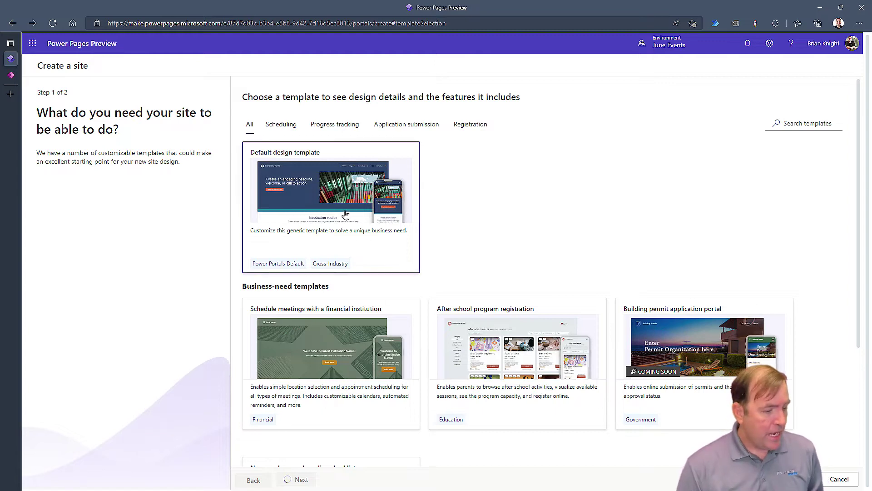
scroll(448, 366, down, 3)
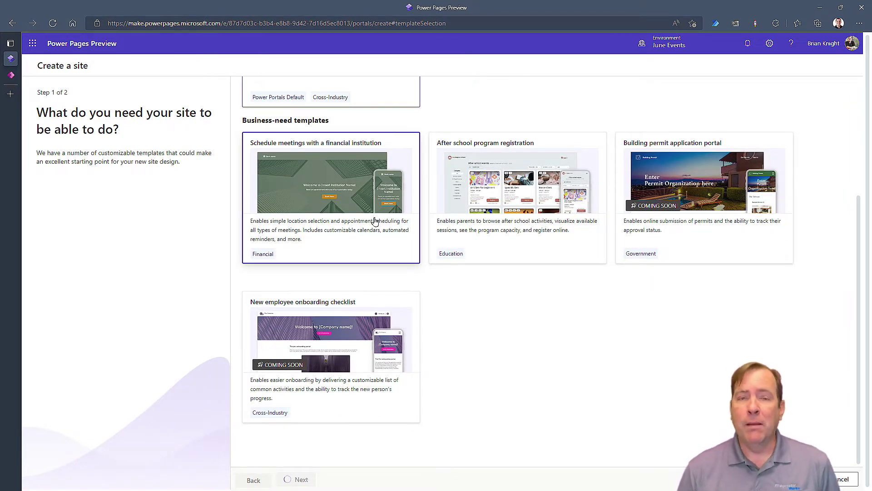
scroll(376, 221, up, 3)
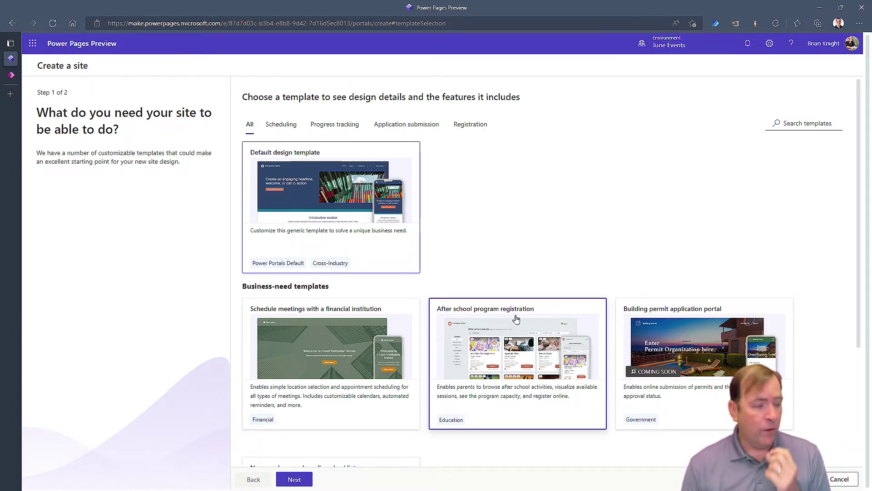
click(346, 195)
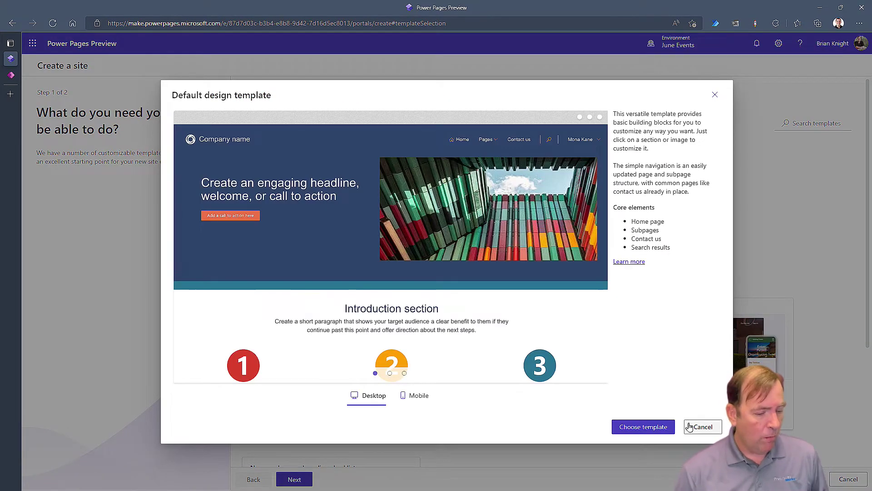
click(640, 426)
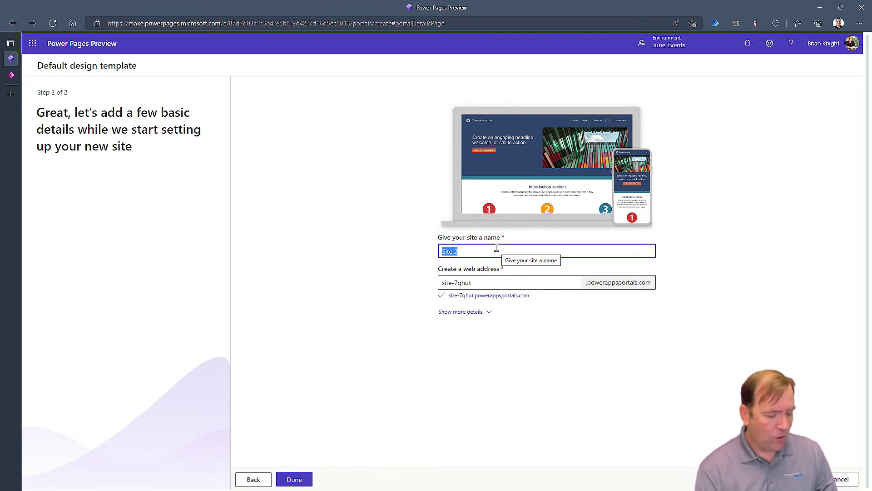
Step: Name the site 'Project Oreientation' with web address projectorientationbk and show more details
text(Project O)
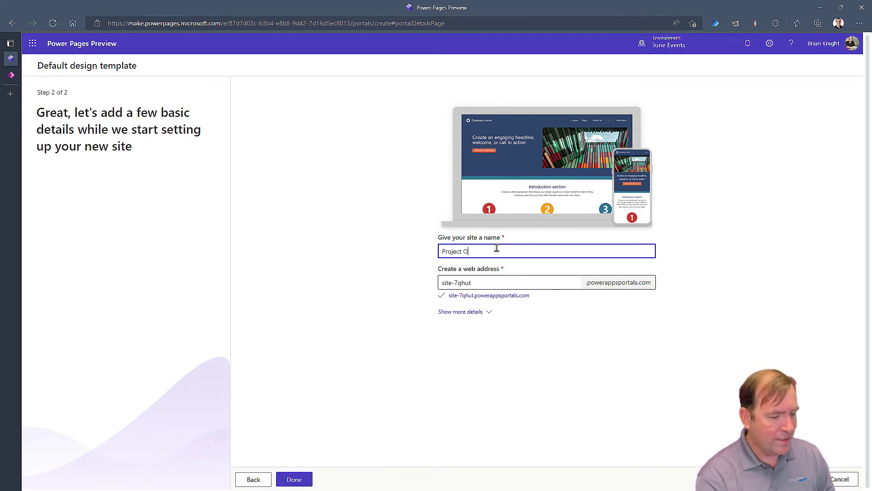
text(reientation)
key(Tab)
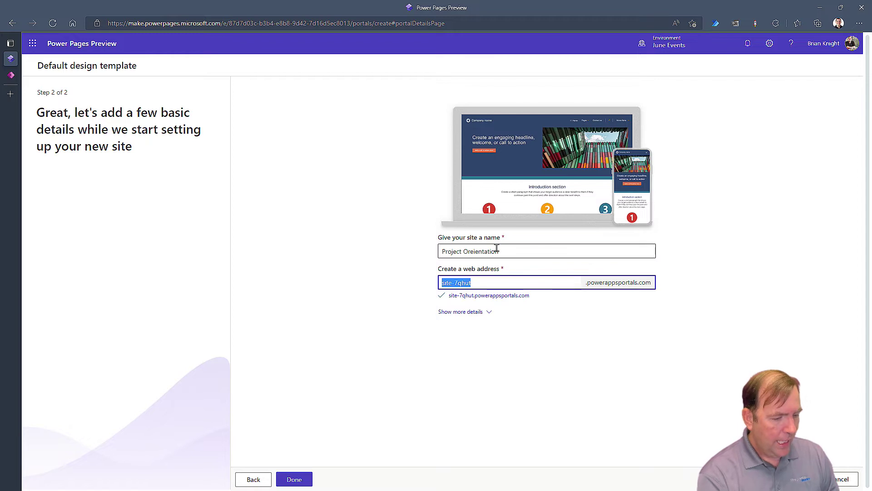
text(projectp)
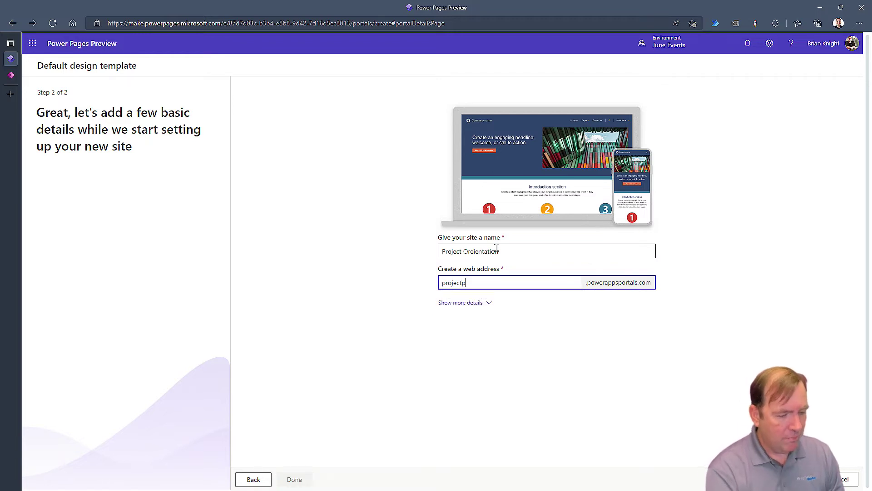
key(BackSpace)
text(oreinta)
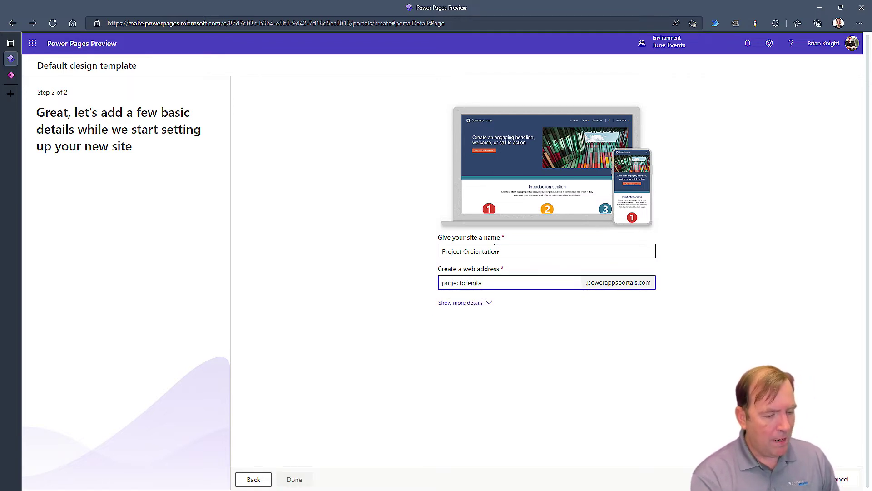
key(BackSpace)
key(BackSpace)
key(BackSpace)
key(BackSpace)
key(BackSpace)
text(ient)
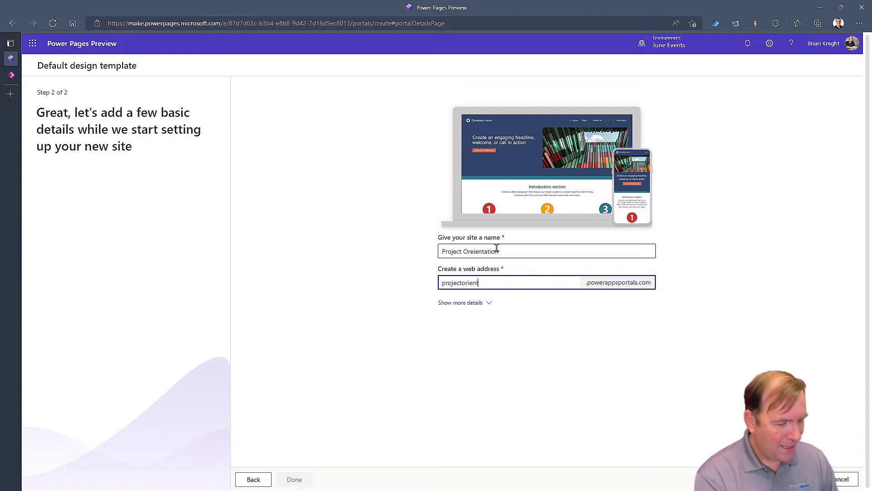
text(ationbk)
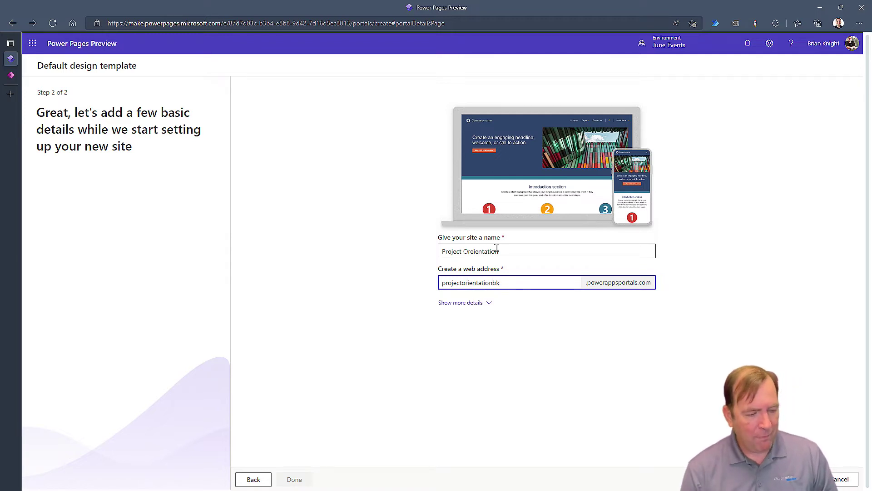
click(575, 314)
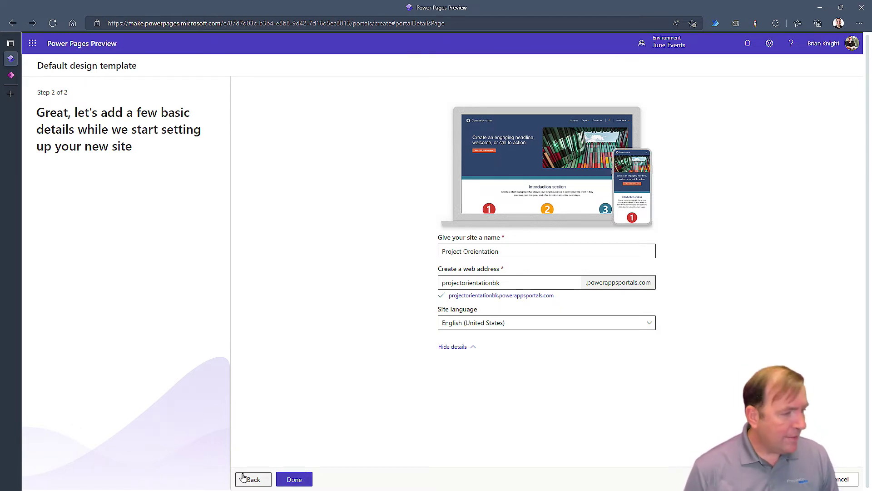
right_click(174, 174)
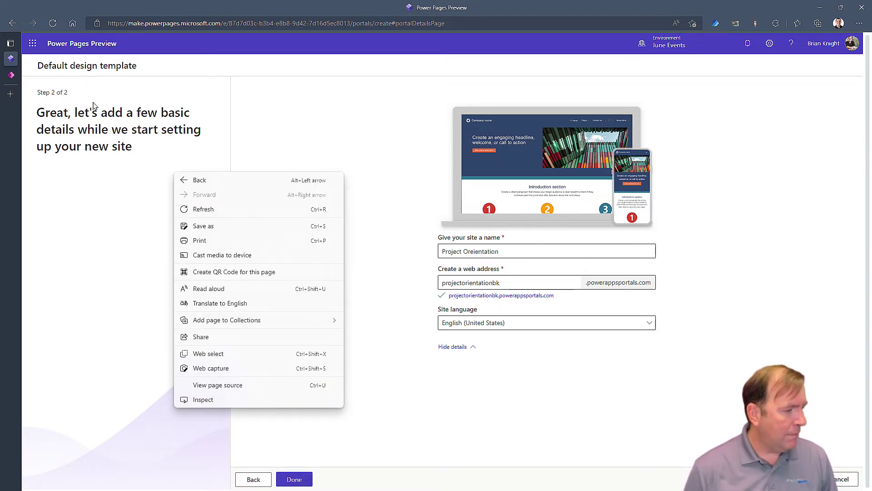
Step: Go back to make.powerpages.microsoft.com, returning to the Project Origination site card
click(222, 24)
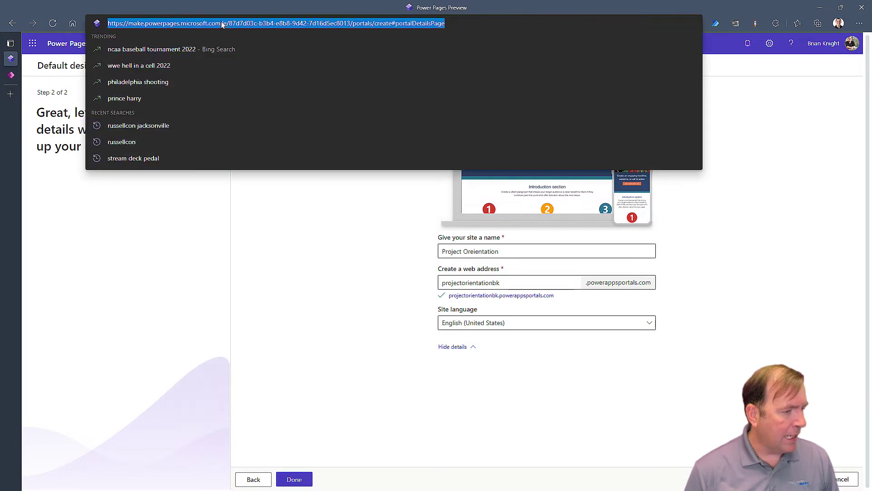
drag(221, 24, 659, 30)
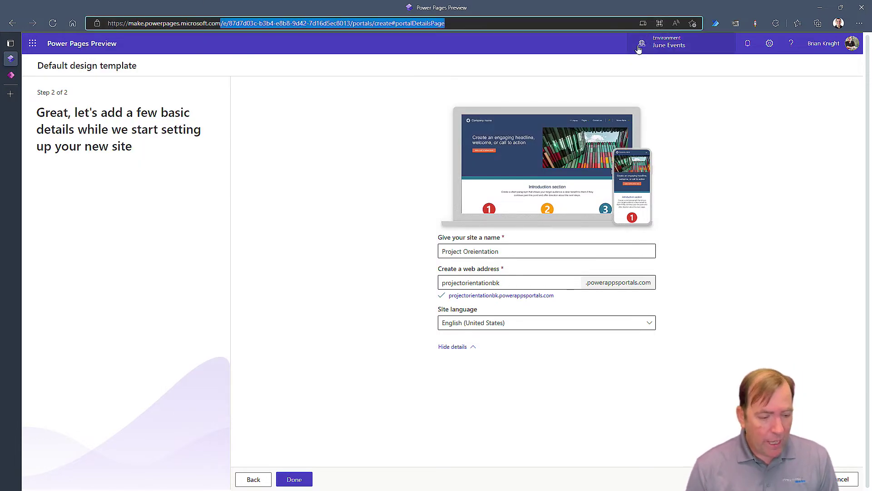
key(BackSpace)
key(Return)
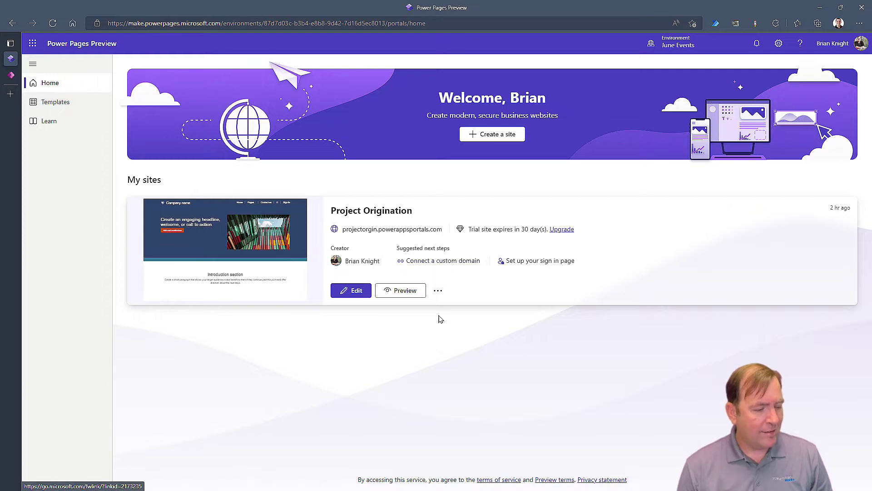
click(438, 291)
Step: Open Project Origination for editing and delete 'an' from the hero headline
click(374, 370)
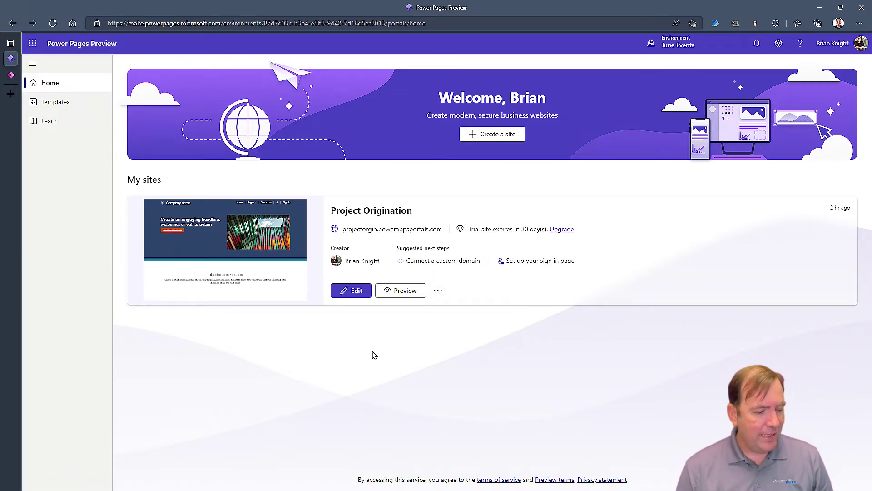
click(357, 291)
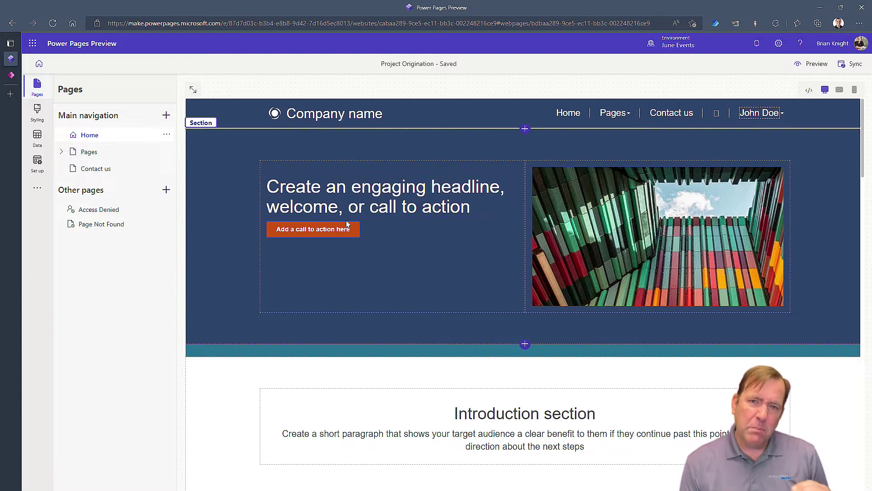
click(341, 193)
drag(325, 187, 345, 187)
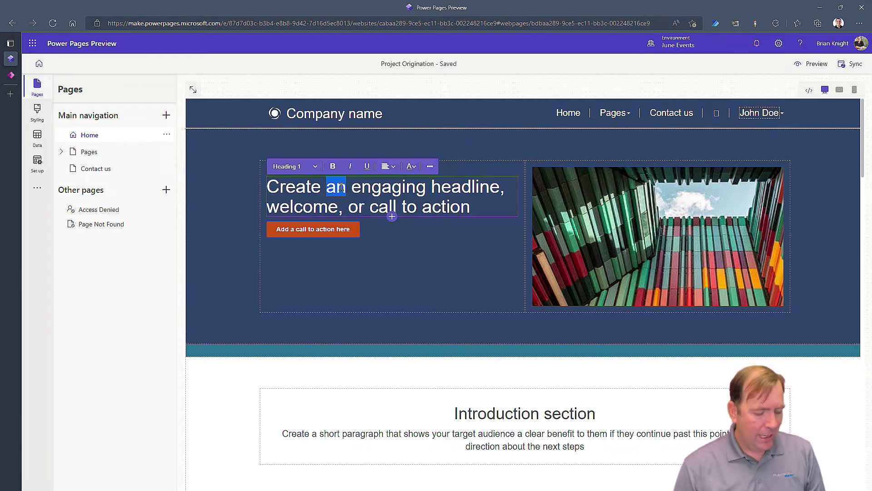
key(BackSpace)
key(BackSpace)
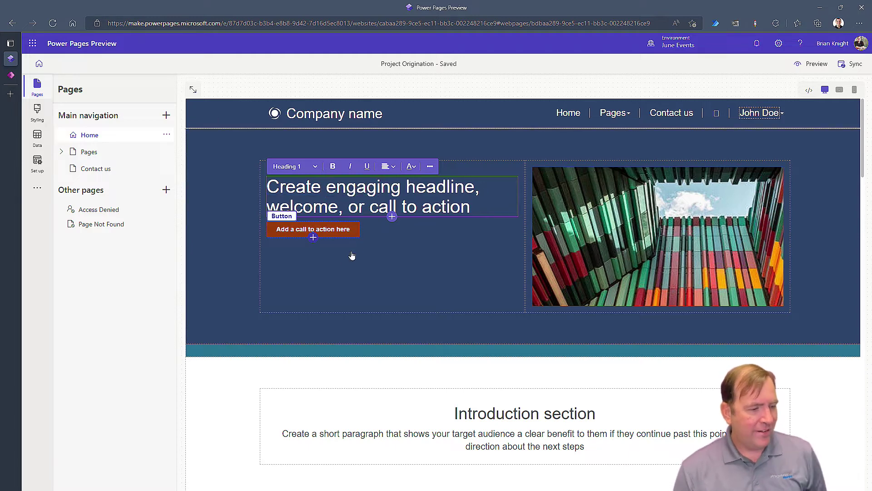
click(377, 251)
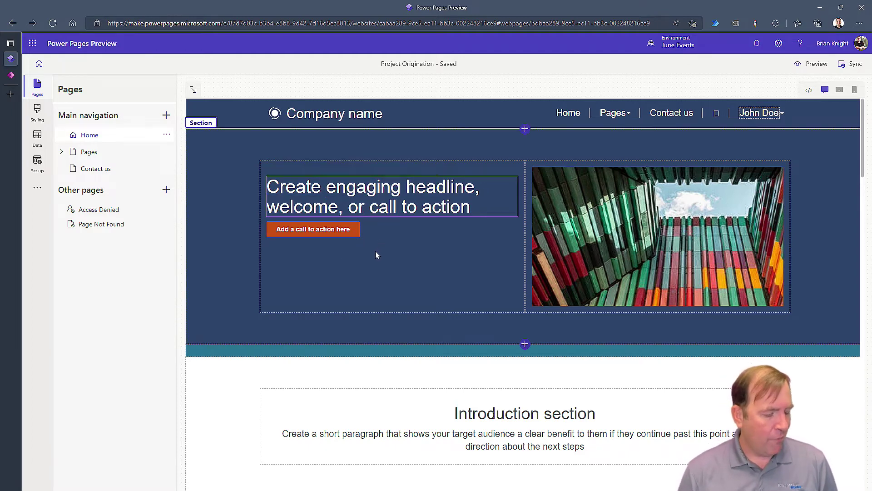
Step: Inspect the call-to-action button's settings and close them without changes
click(291, 227)
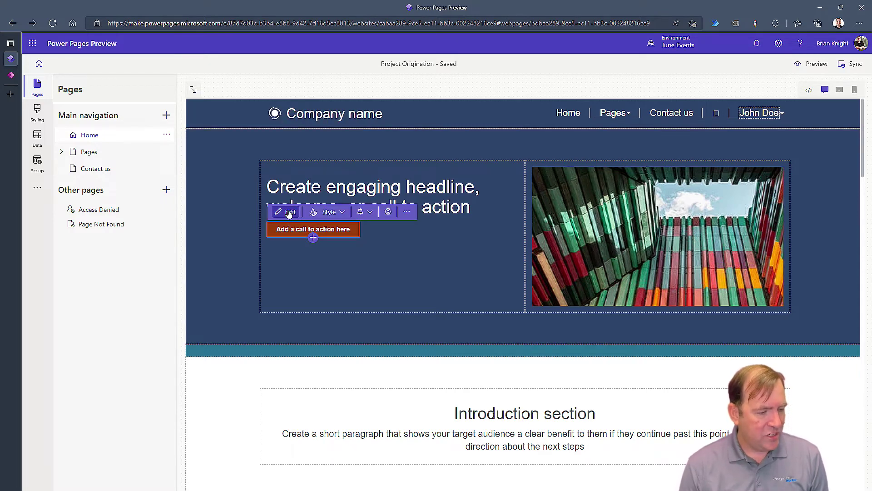
click(289, 213)
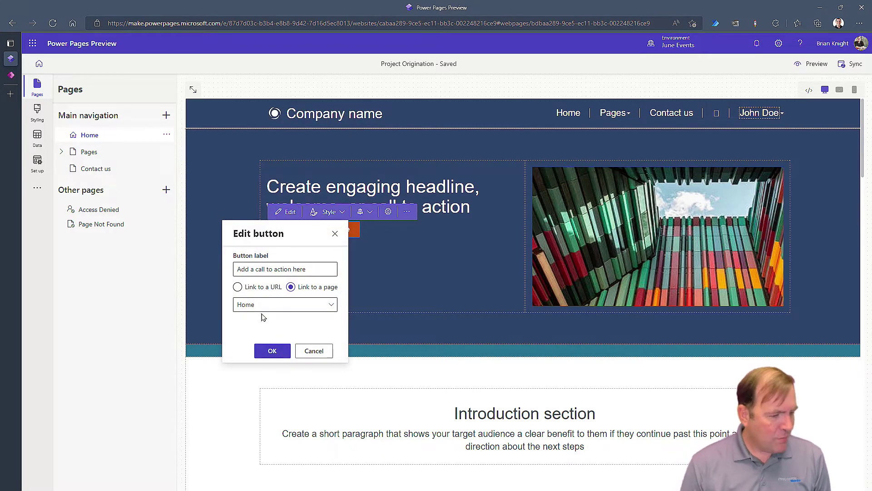
click(321, 351)
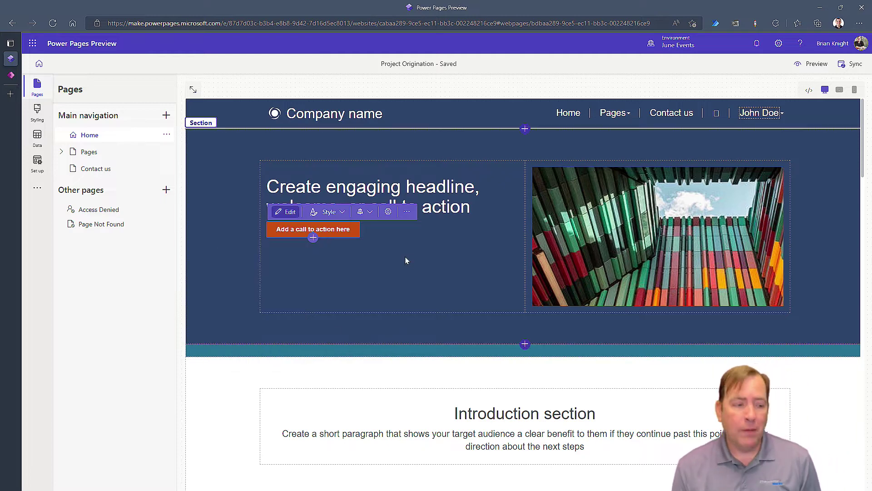
click(385, 187)
Step: Change the hero heading to 'Welcome to the PW Vendor Portal' and save it
click(384, 181)
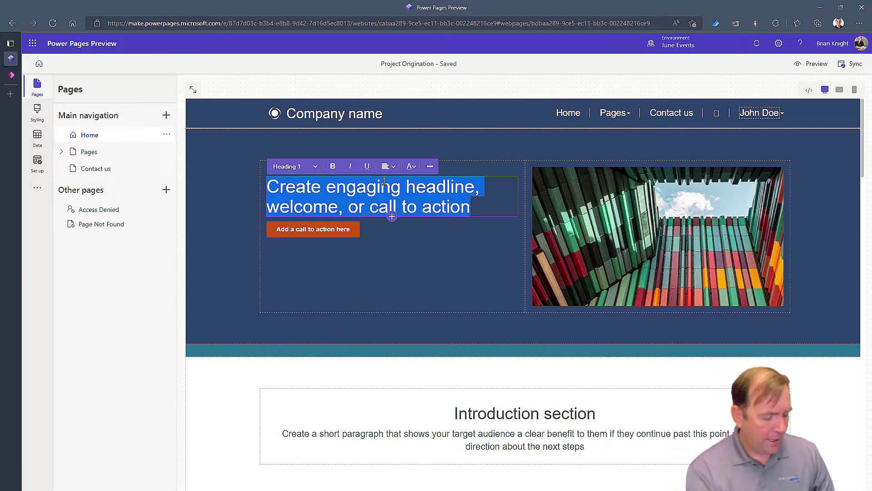
text(Welcome to the )
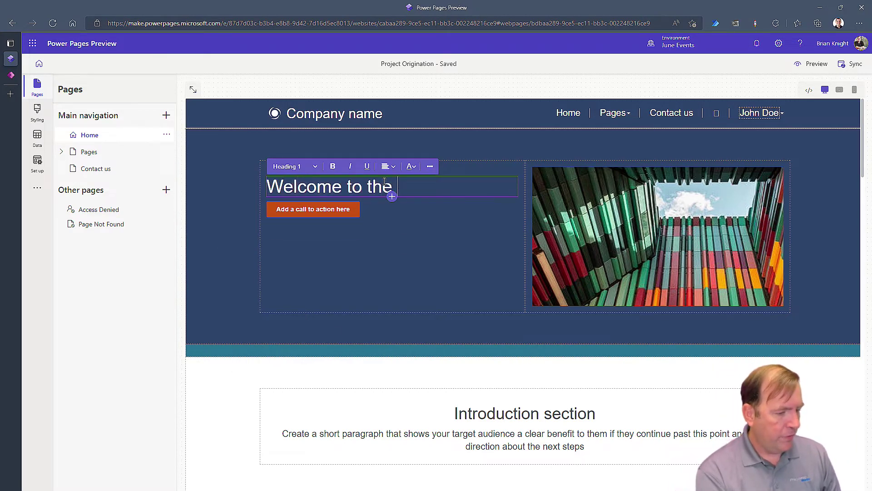
text(Vendor Portal)
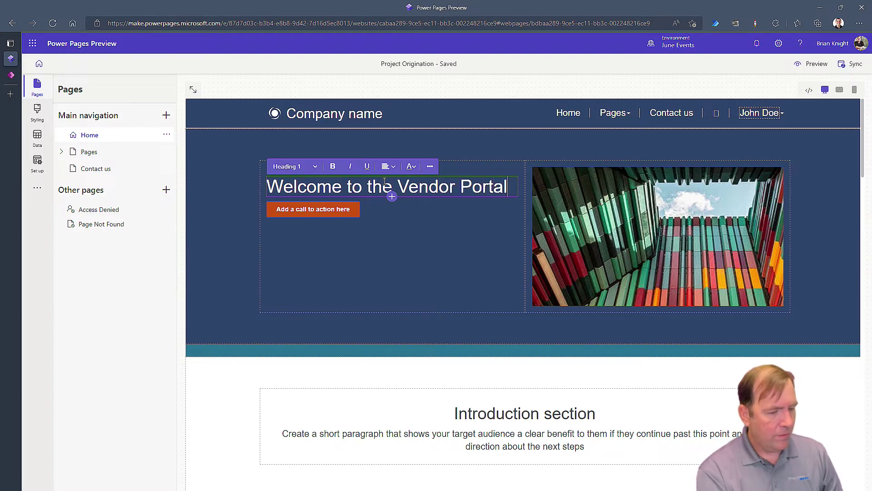
click(395, 288)
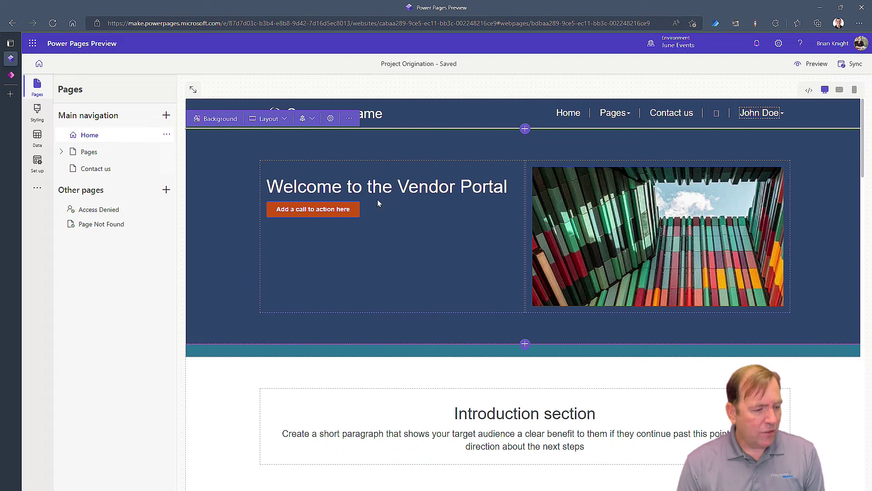
click(386, 188)
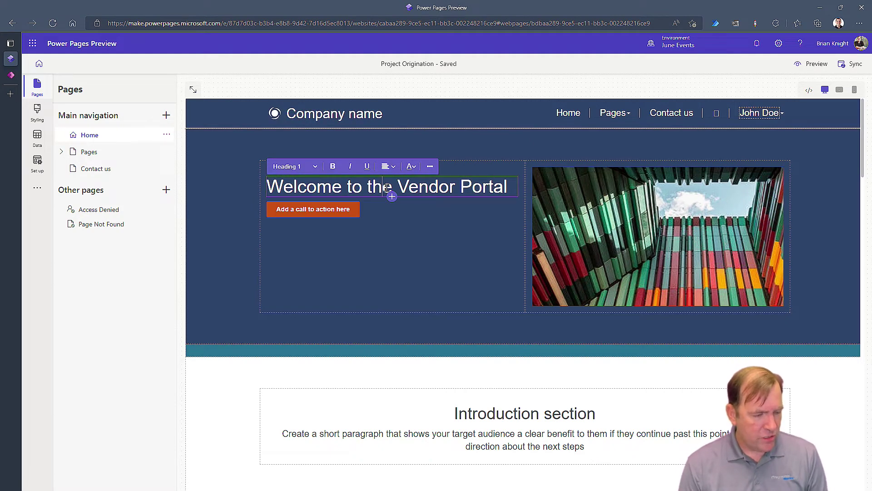
text(PW)
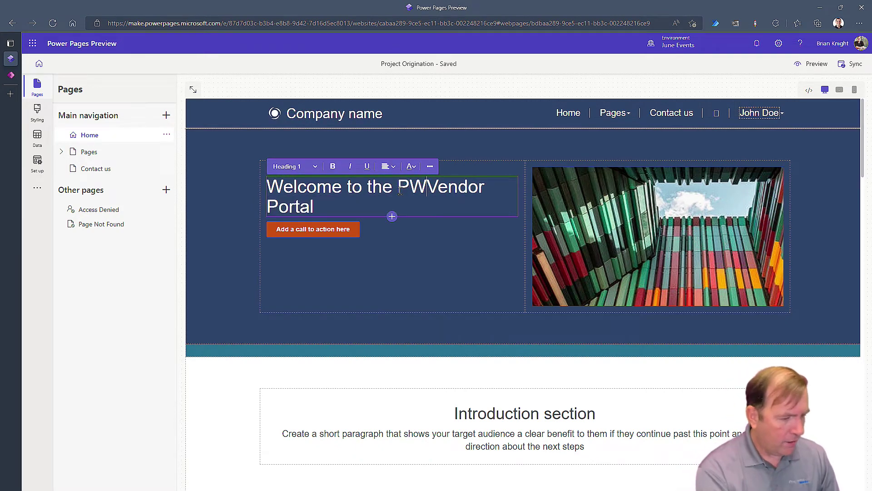
click(406, 275)
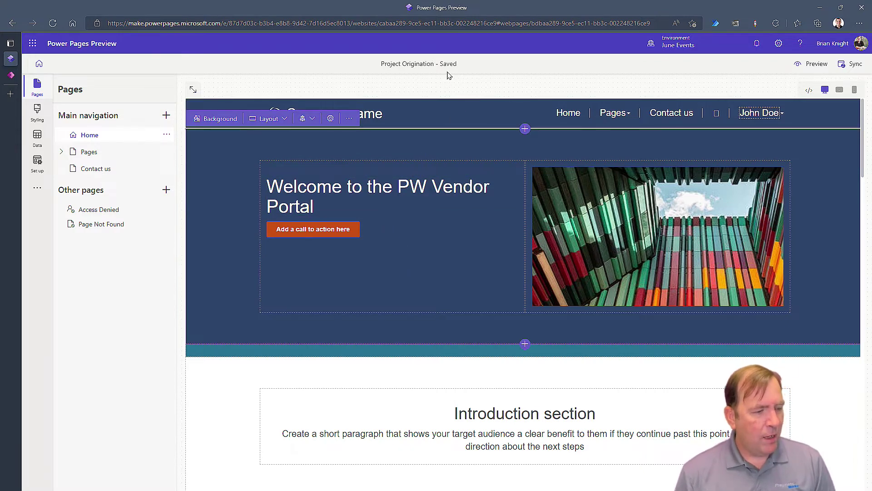
mouse_move(451, 72)
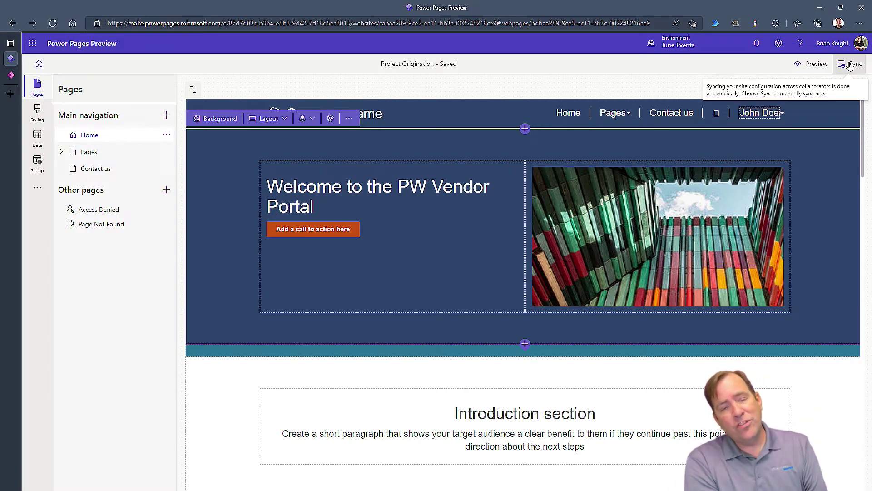
Step: Sync the PW Vendor Portal site configuration and wait for the designer to reload
click(850, 66)
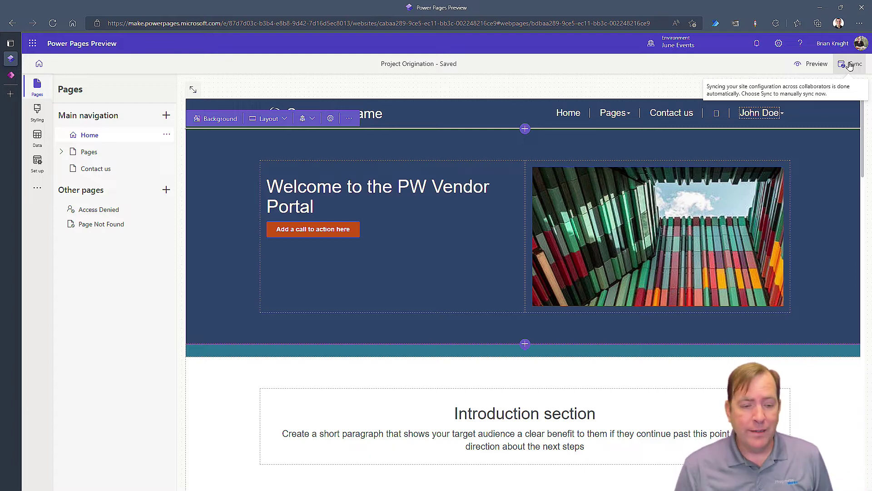
click(849, 65)
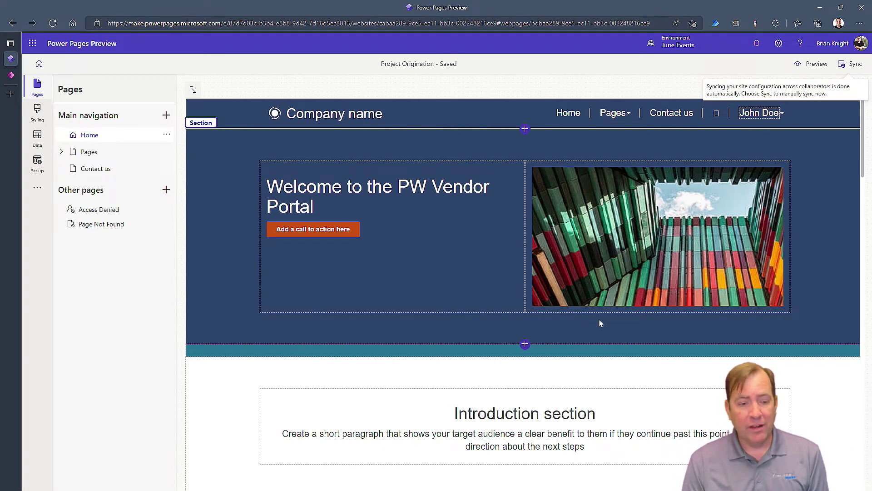
click(806, 66)
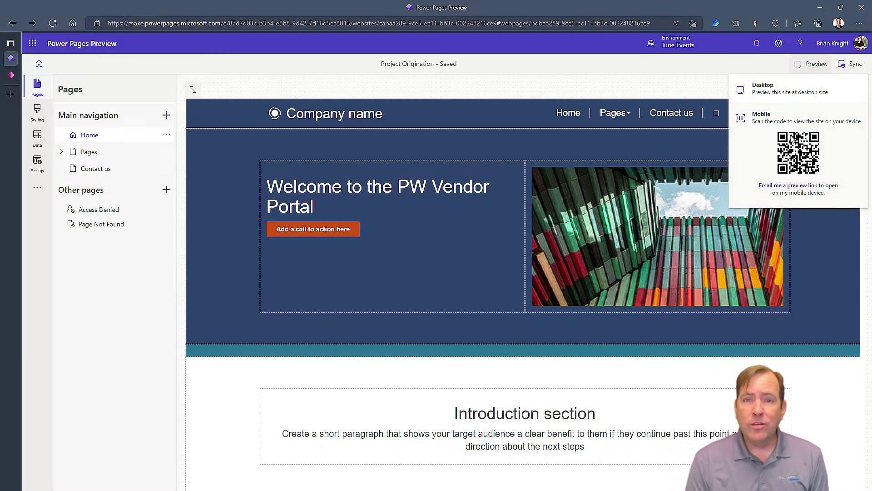
Step: Preview the live site at desktop size, scrolling through it and browsing the Pages menu
click(775, 90)
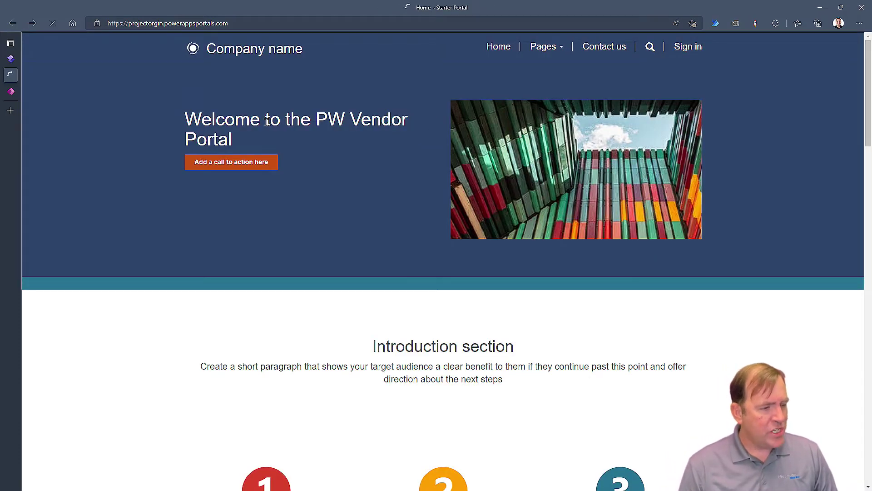
scroll(277, 144, down, 10)
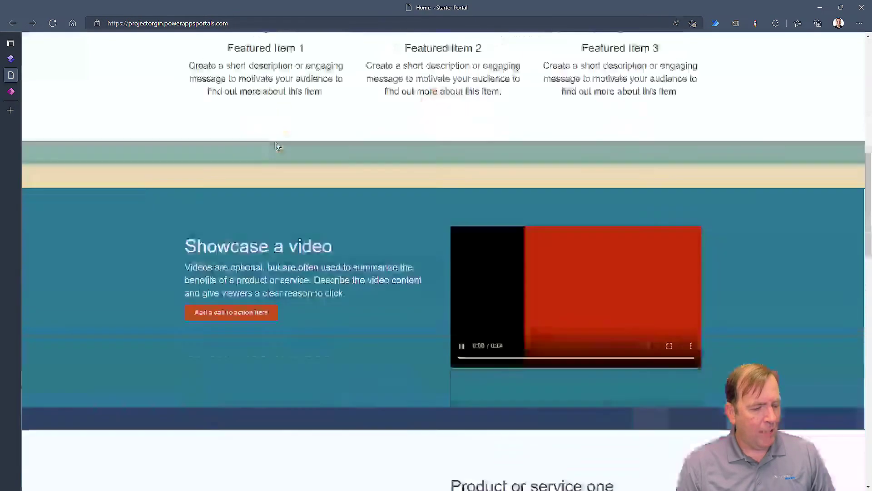
scroll(276, 144, down, 6)
scroll(276, 143, up, 5)
scroll(276, 143, down, 5)
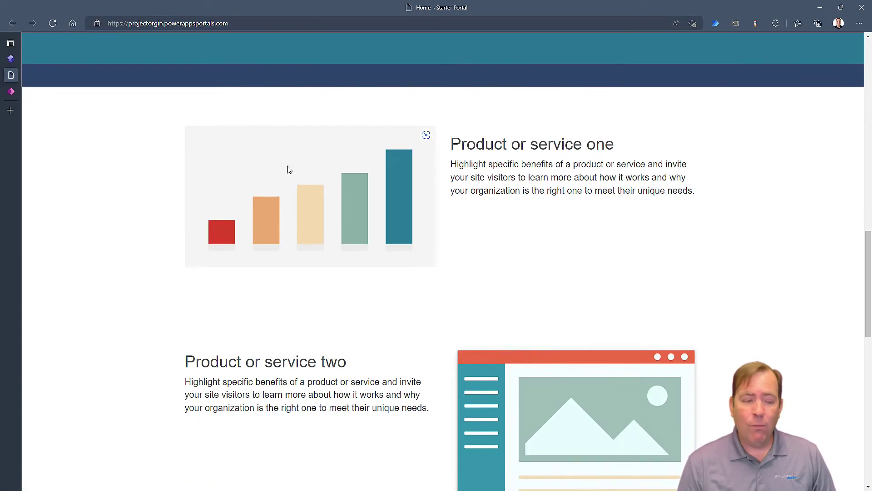
scroll(289, 169, down, 12)
scroll(288, 172, up, 20)
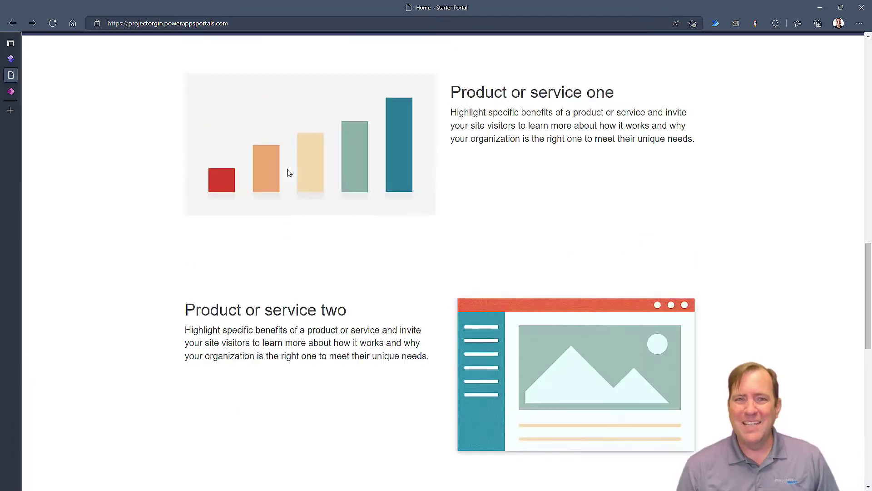
click(542, 54)
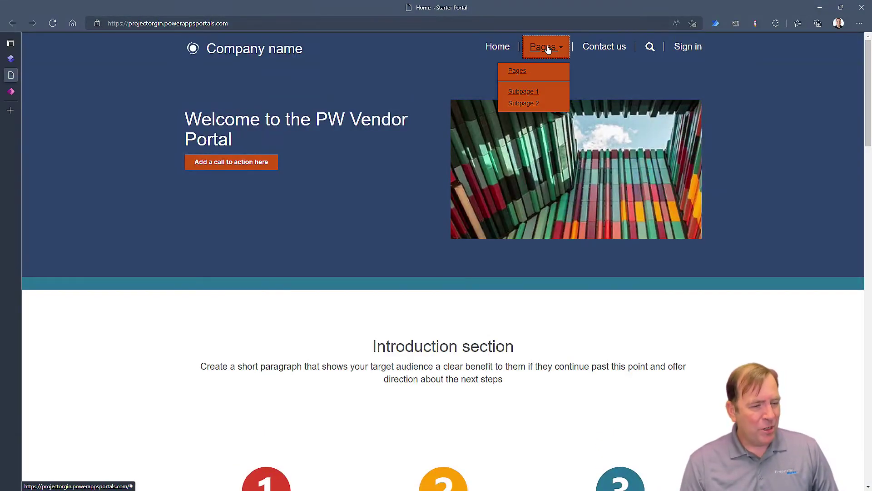
key(Down)
key(Down)
key(Down)
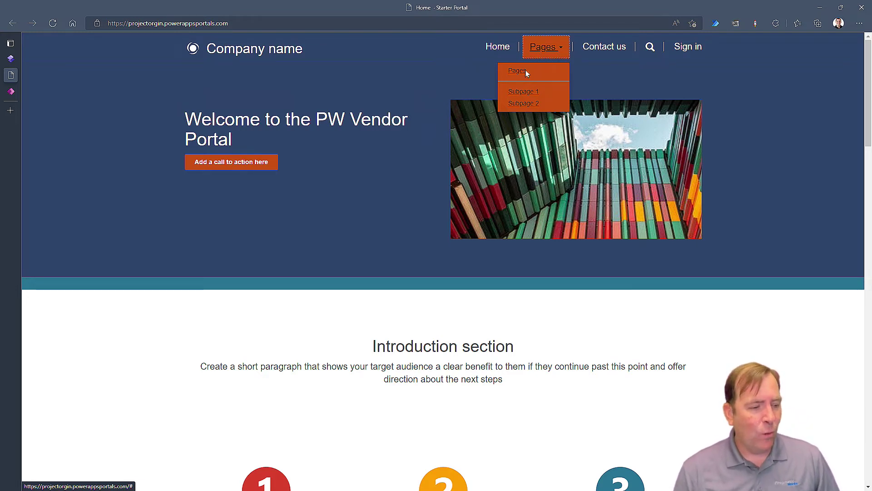
click(410, 198)
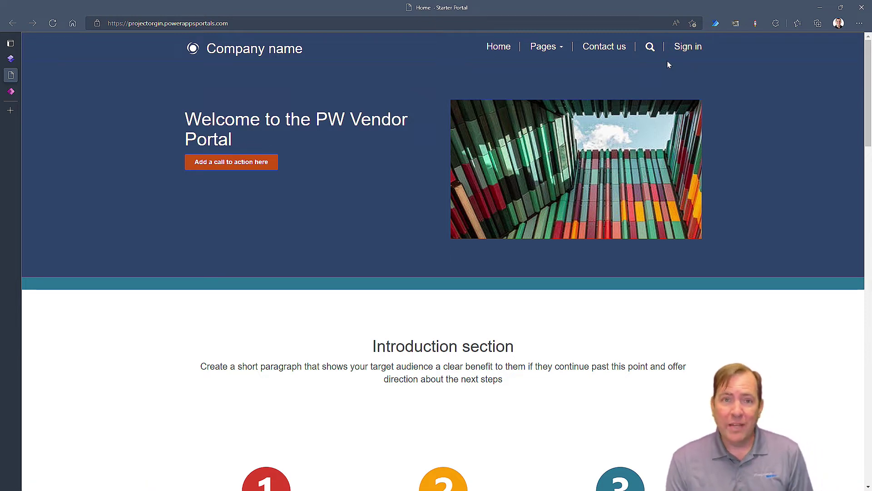
Step: Open the live portal's Register page and choose the Azure AD registration option
click(690, 53)
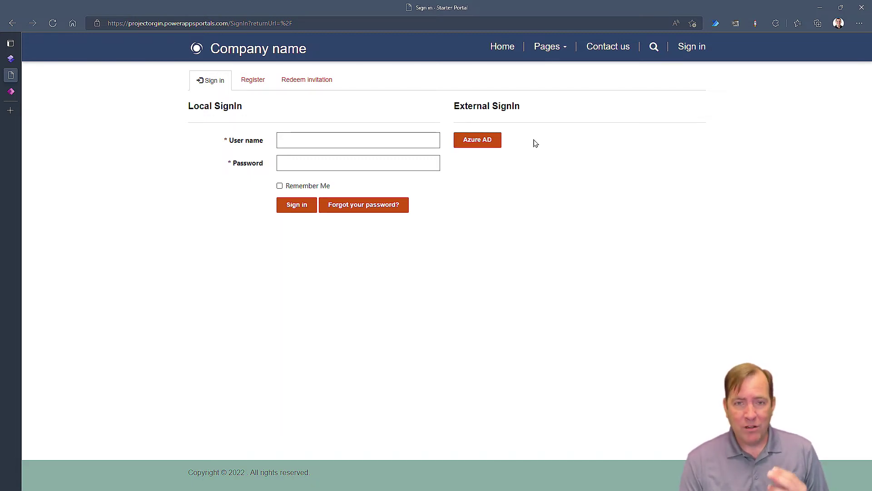
click(253, 89)
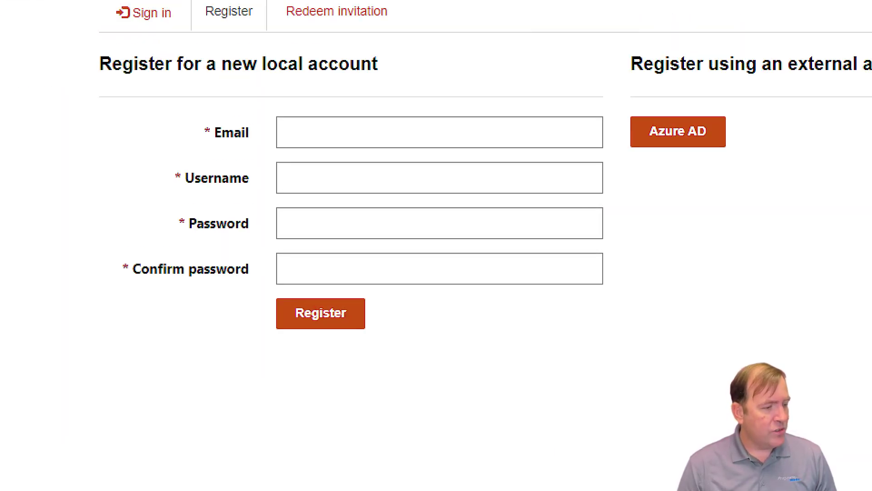
drag(202, 1, 245, 39)
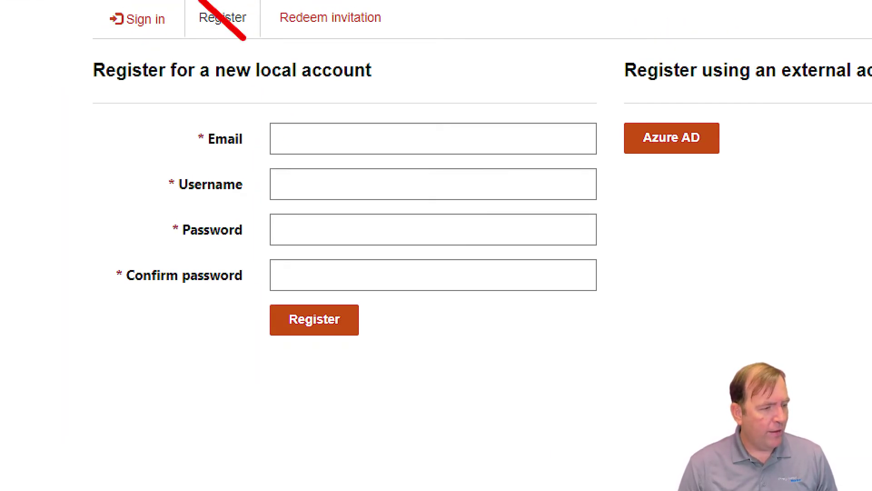
drag(258, 1, 198, 35)
drag(633, 107, 703, 180)
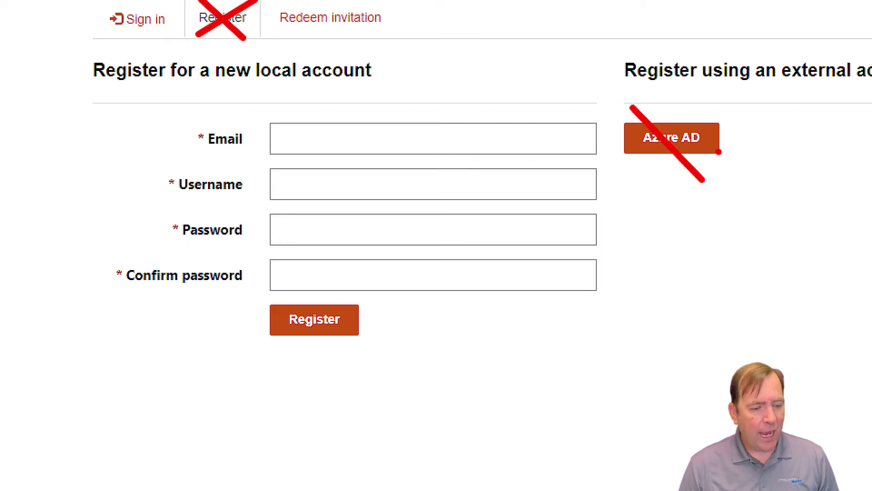
drag(743, 119, 613, 157)
key(Escape)
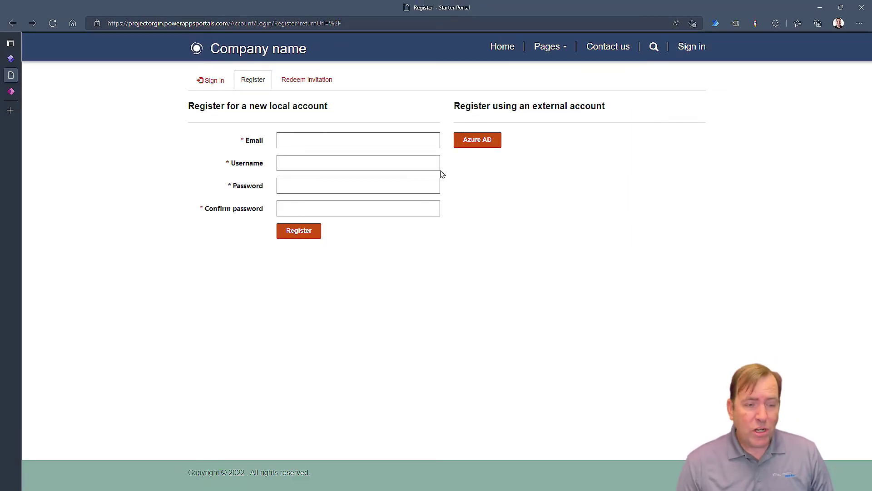
click(488, 142)
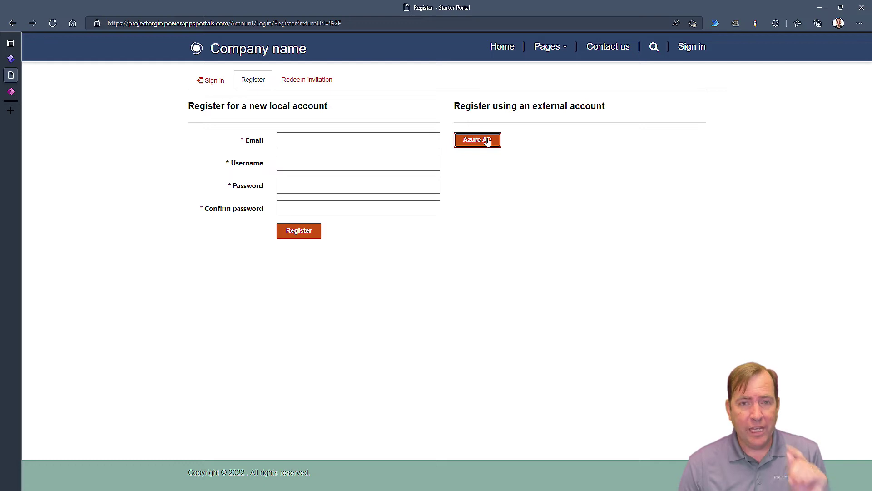
click(488, 142)
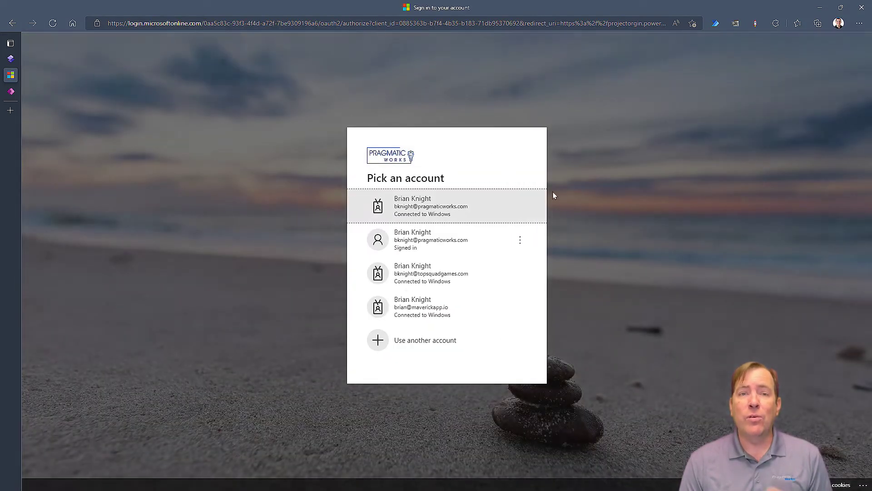
Step: Sign in with the work account, accept permissions, and view the linked external authentication providers
click(451, 208)
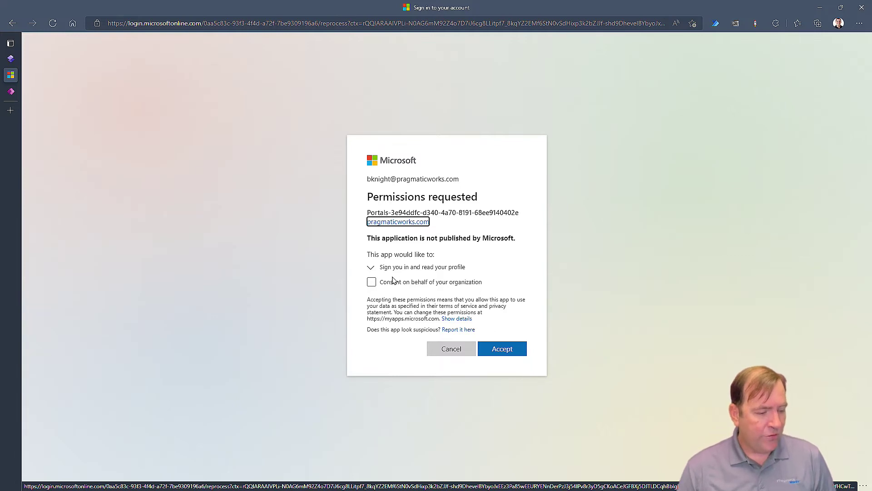
click(502, 355)
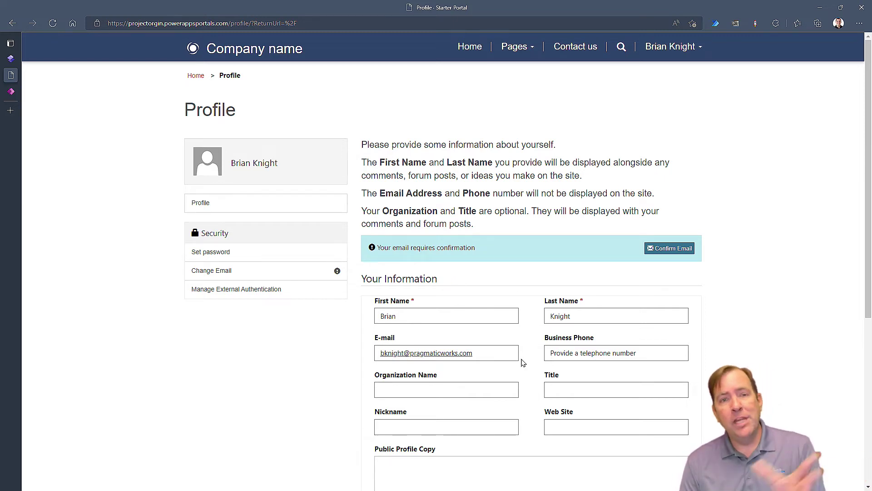
click(247, 291)
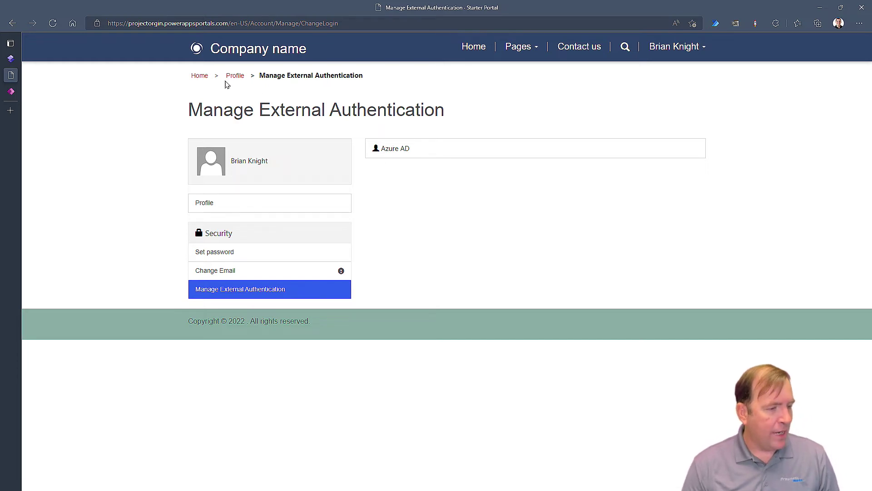
click(234, 75)
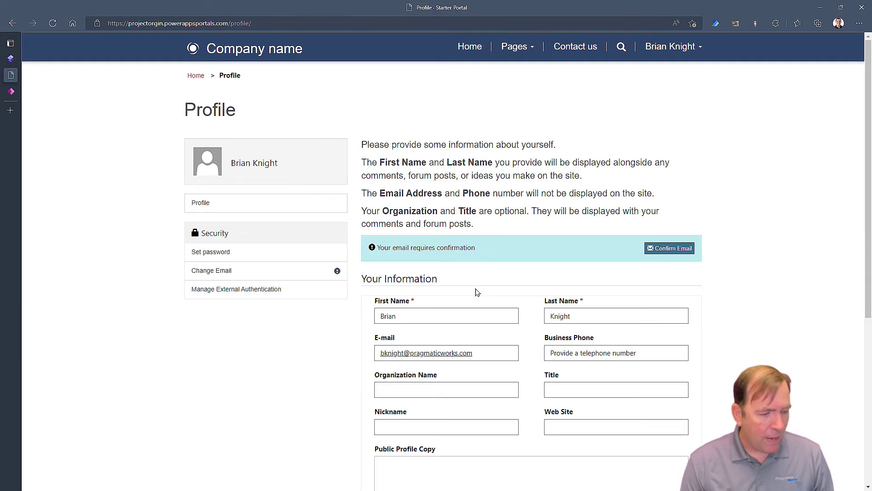
scroll(475, 291, down, 5)
scroll(475, 291, up, 2)
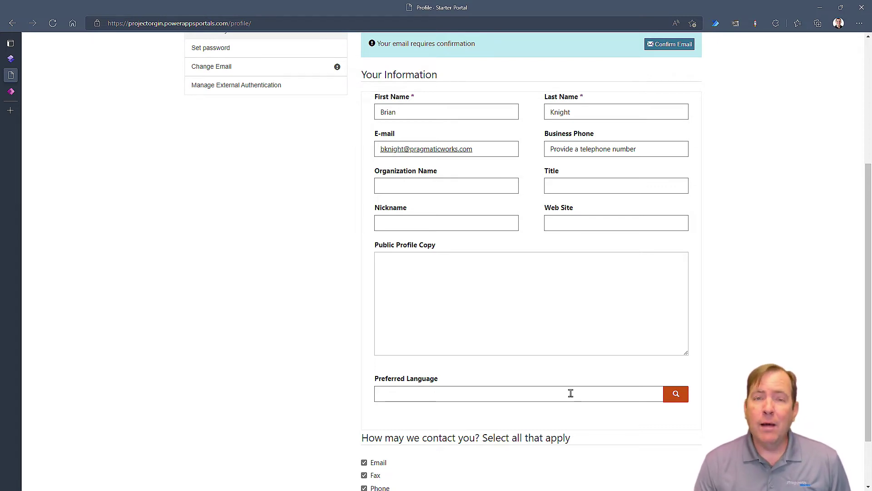
scroll(571, 393, down, 2)
scroll(570, 393, up, 6)
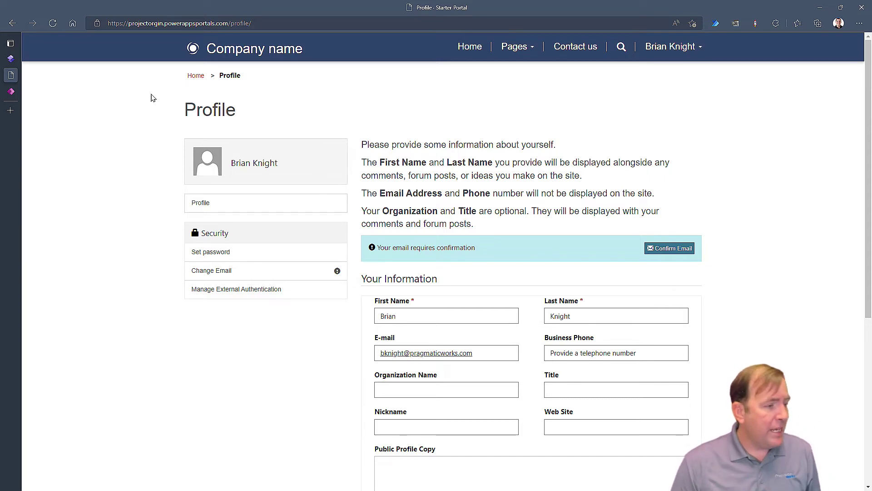
mouse_move(5, 78)
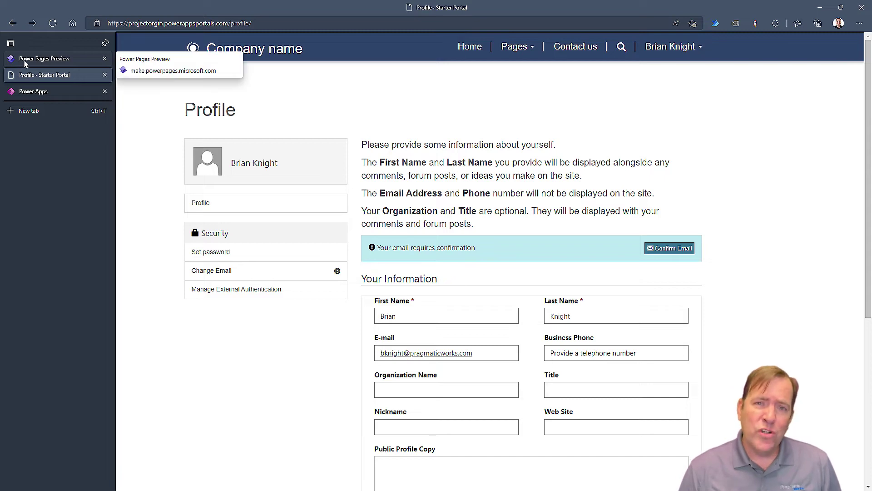
Step: Add a blank page named 'Your Bids' to the site's main navigation
click(24, 61)
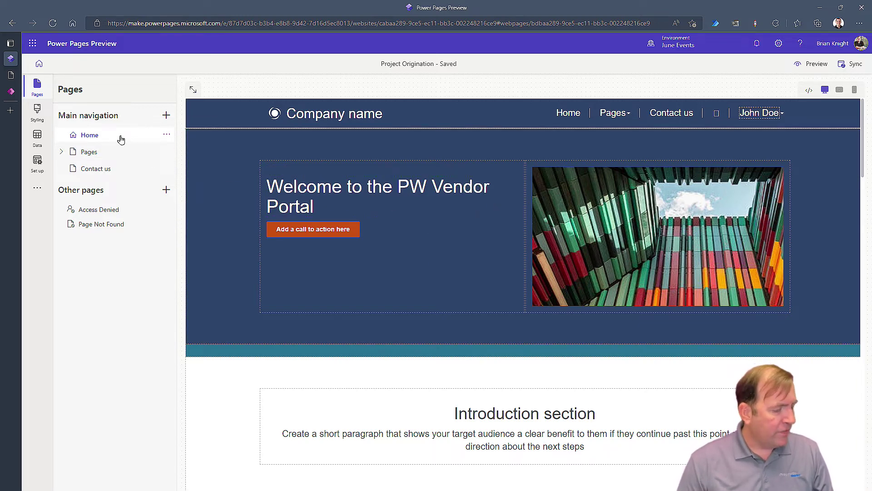
click(166, 116)
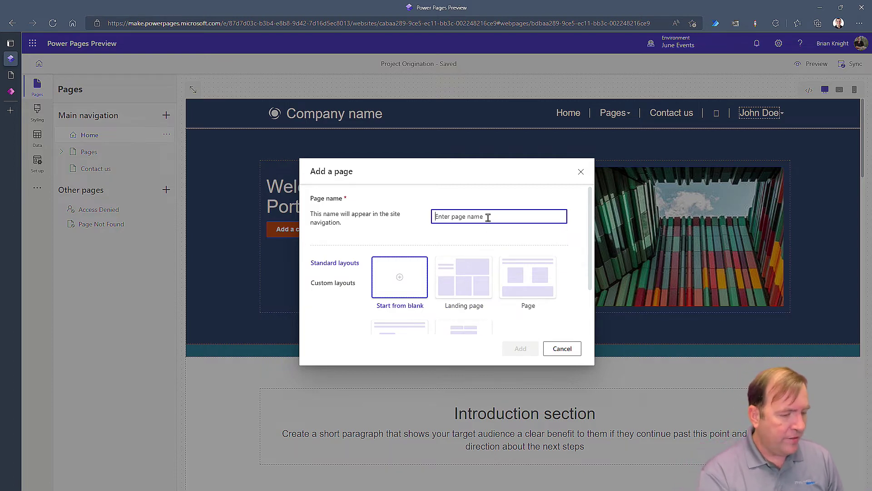
text(yOUR)
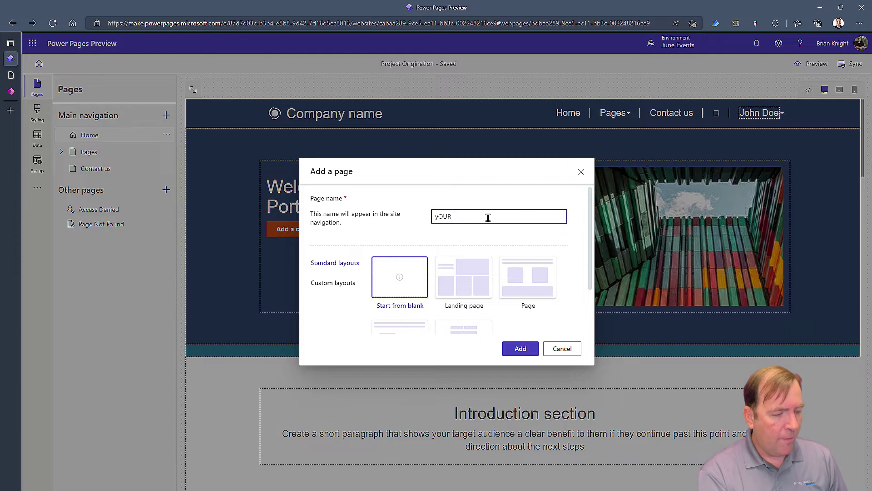
key(BackSpace)
key(BackSpace)
key(BackSpace)
key(BackSpace)
text(Your Bids)
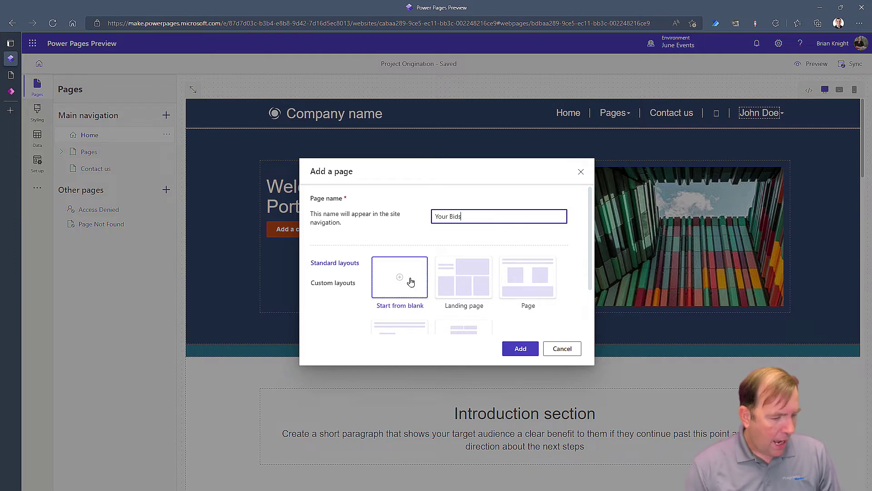
scroll(535, 285, down, 2)
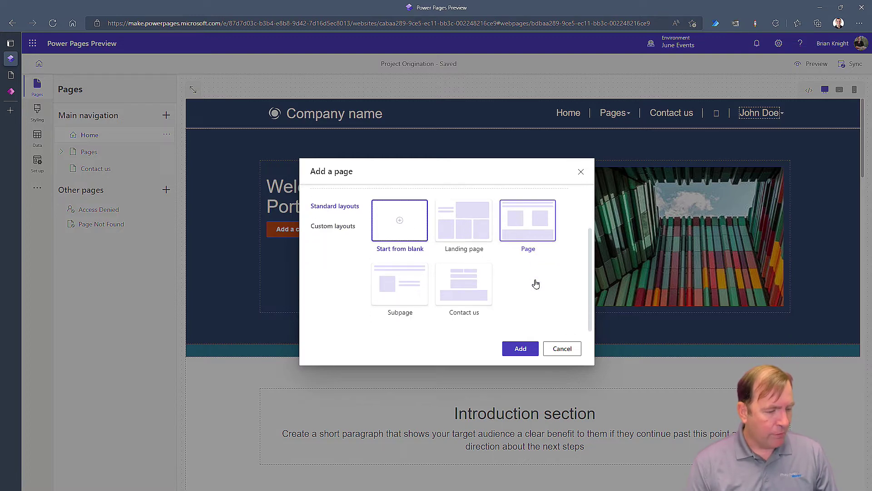
scroll(536, 282, up, 1)
click(519, 348)
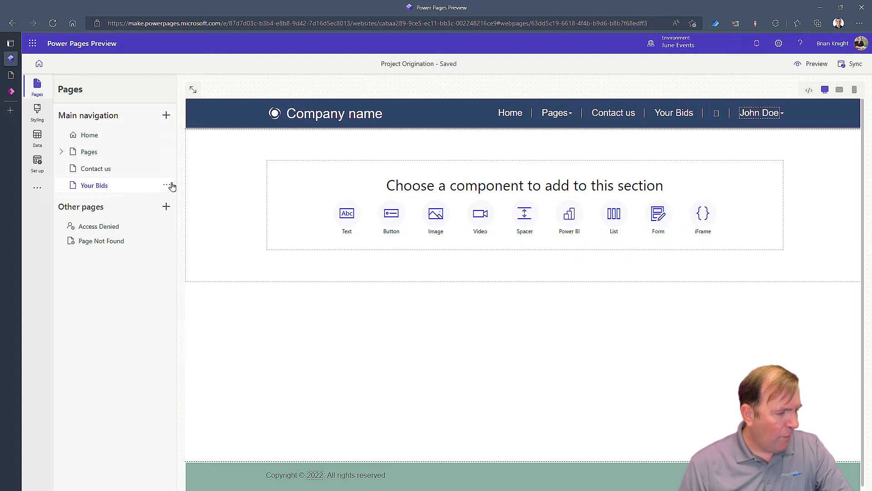
Step: Open the options menu for the Your Bids page
click(167, 186)
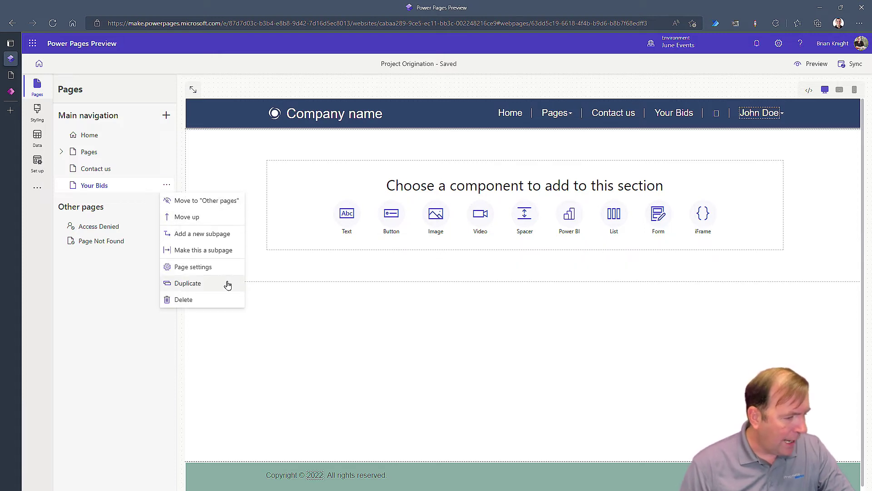
click(217, 269)
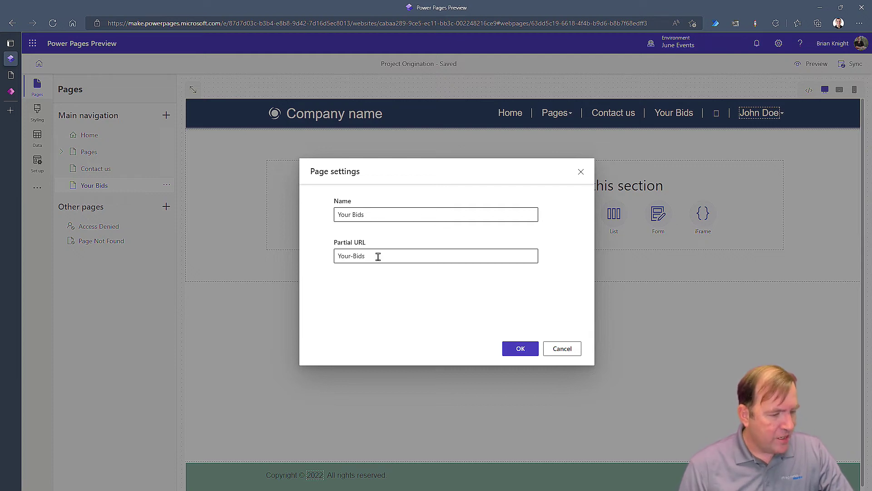
drag(378, 257, 319, 257)
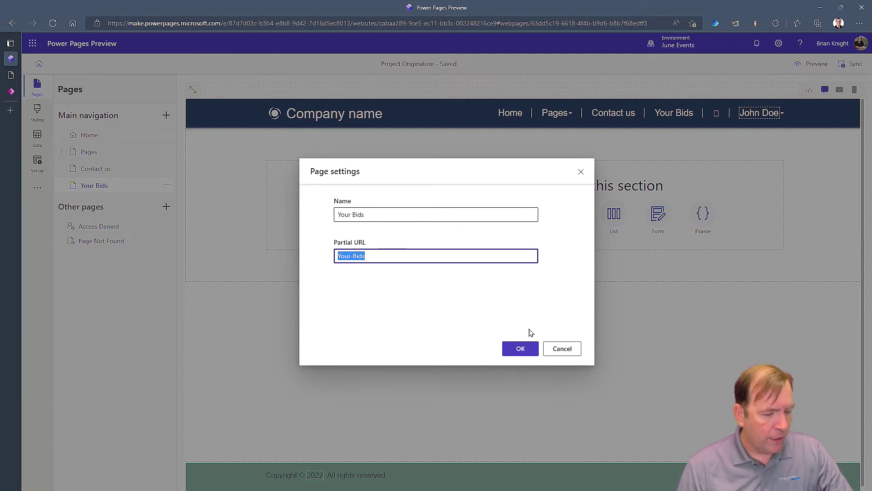
click(559, 348)
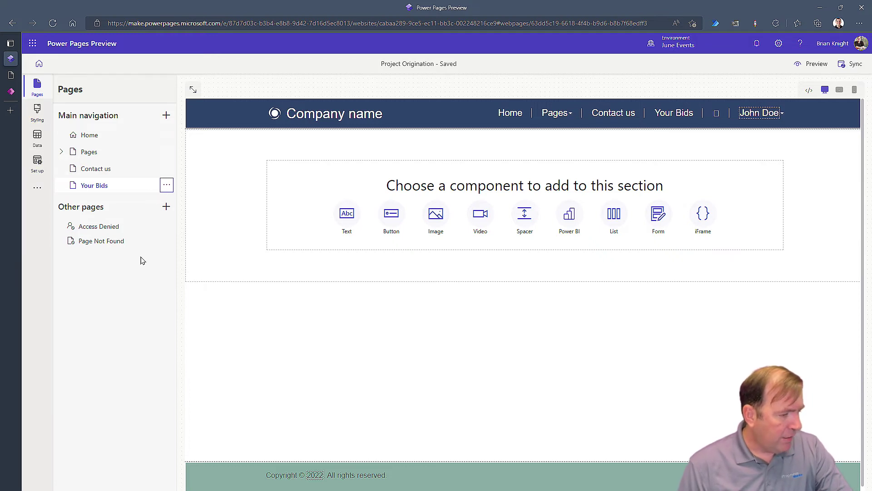
click(166, 184)
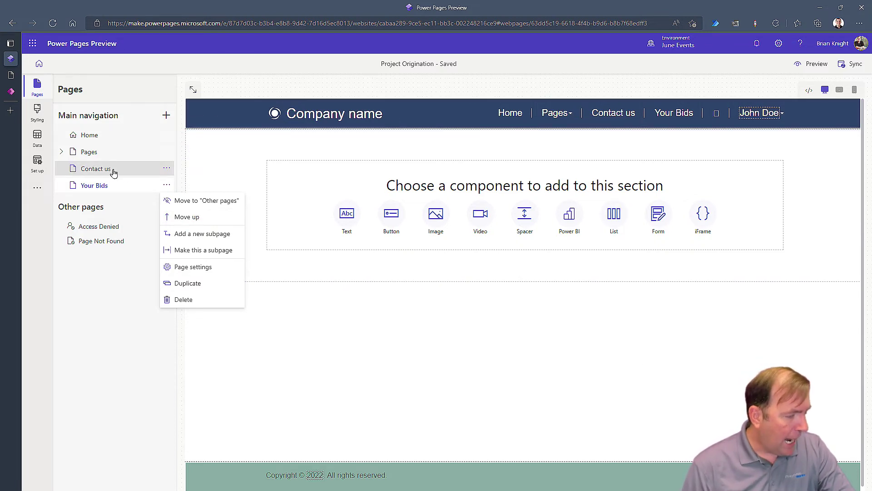
Step: Delete the Pages page along with all its subpages
click(166, 151)
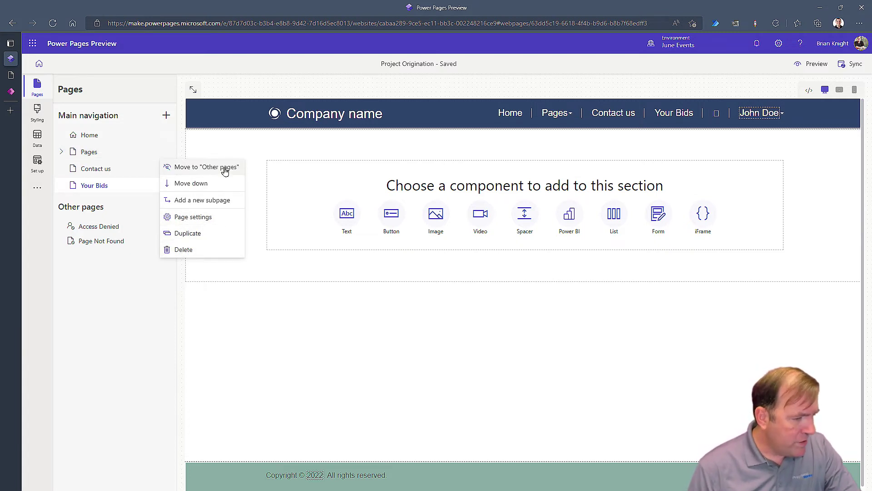
click(214, 249)
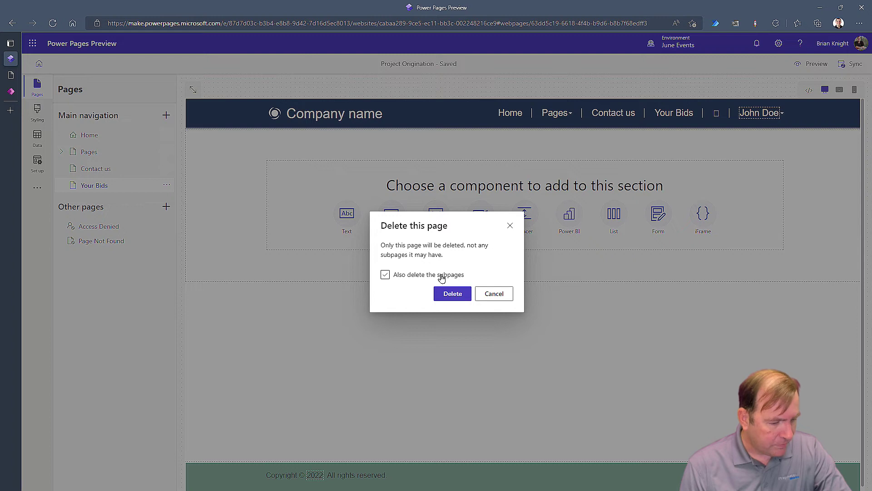
click(397, 274)
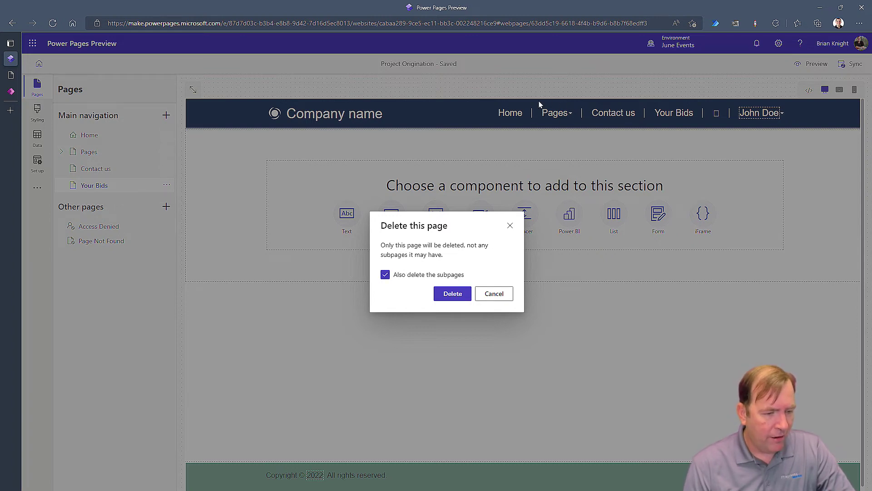
click(448, 294)
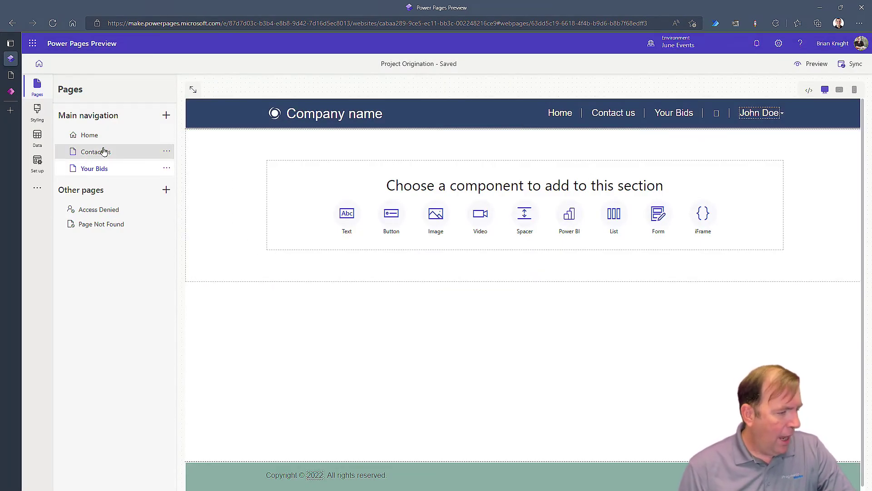
Step: Leave the Your Bids page unchanged and go to the site's Styling workspace
click(166, 153)
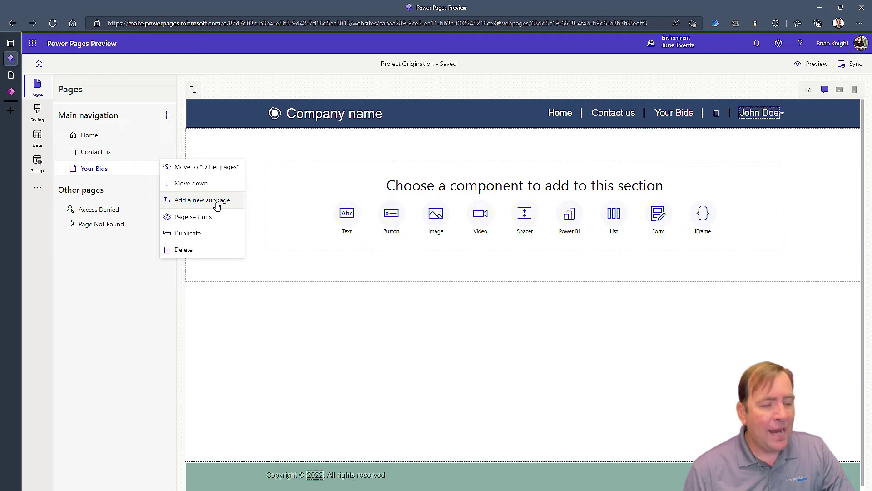
click(70, 401)
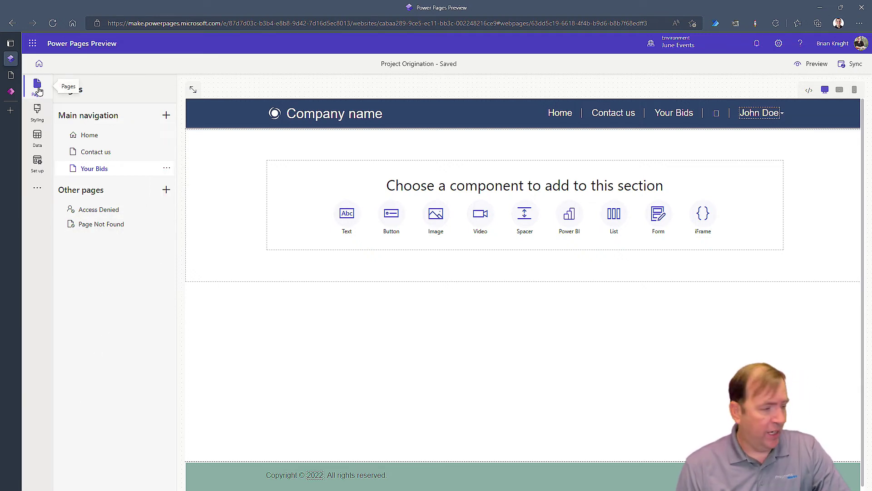
click(38, 113)
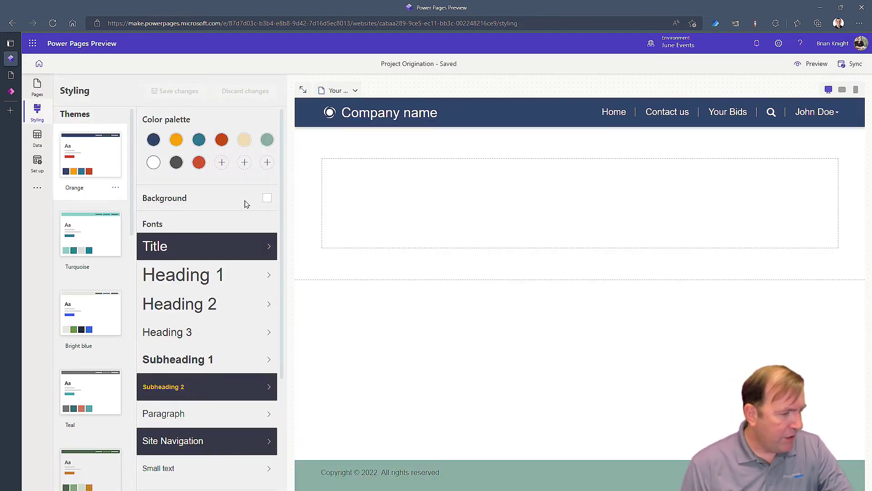
Step: Make the Subheading 2 text colour sage green
scroll(247, 363, down, 3)
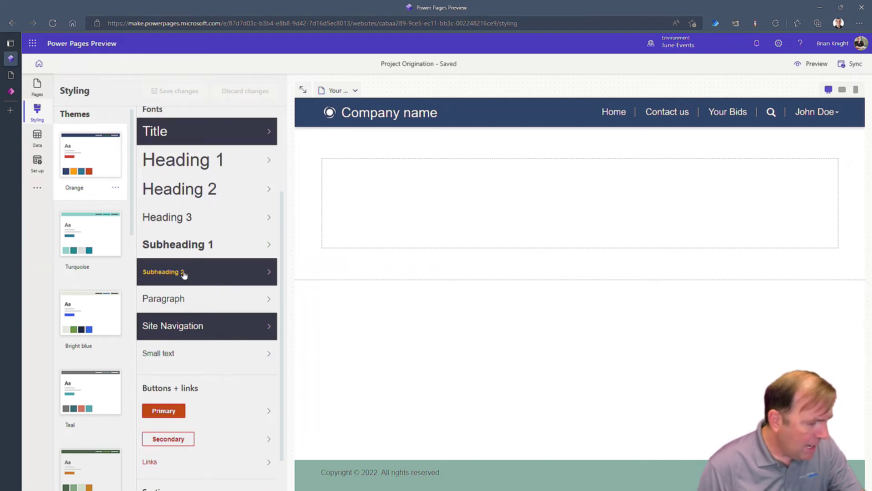
click(204, 270)
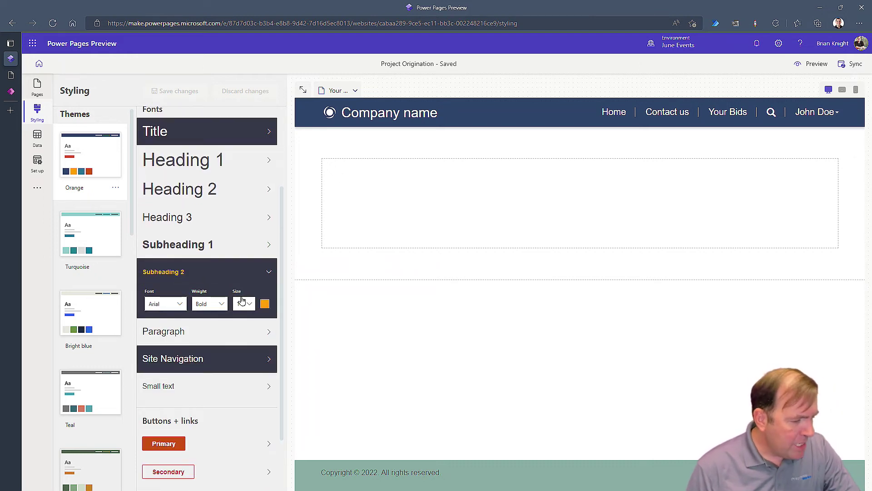
click(266, 305)
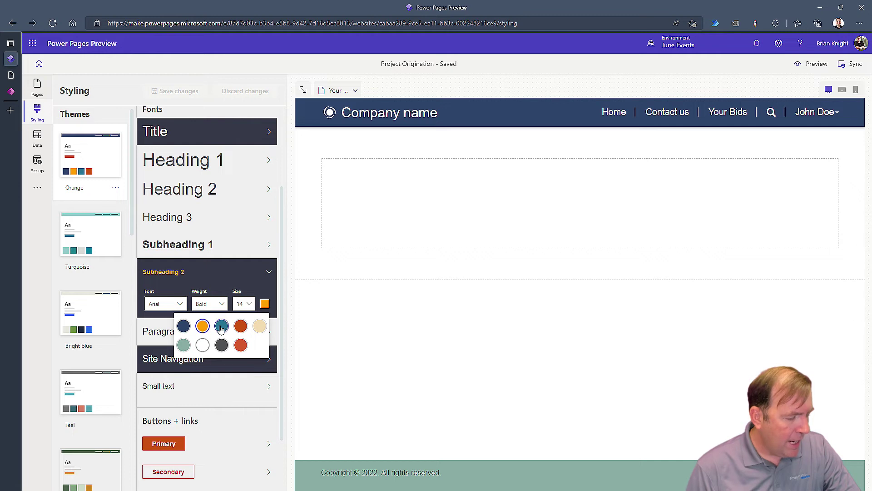
click(185, 345)
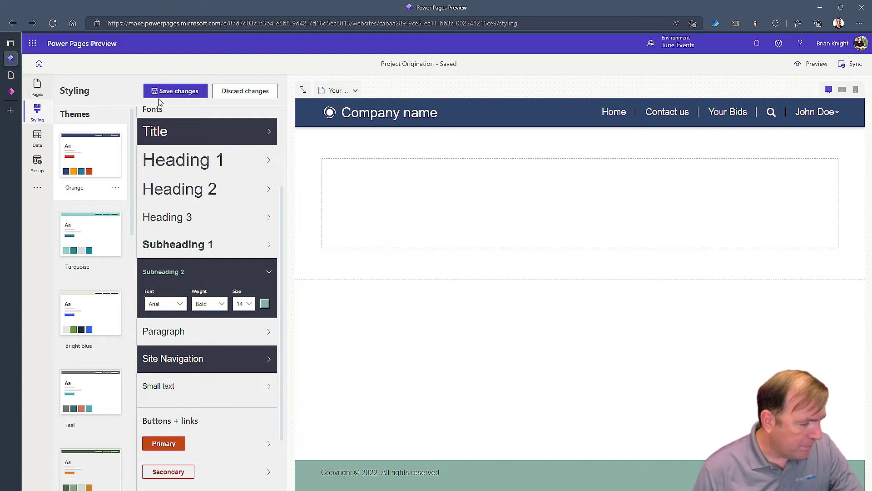
Step: Set the primary button colour to teal
drag(156, 102, 191, 305)
scroll(193, 332, down, 2)
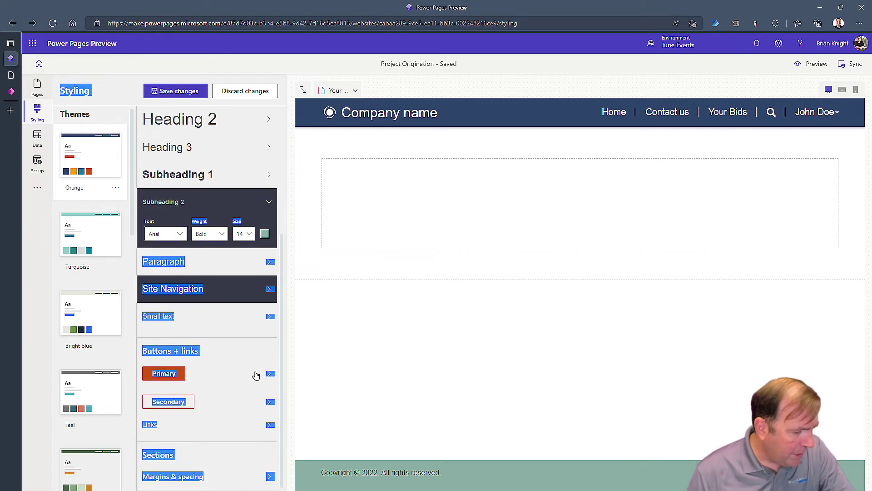
click(254, 372)
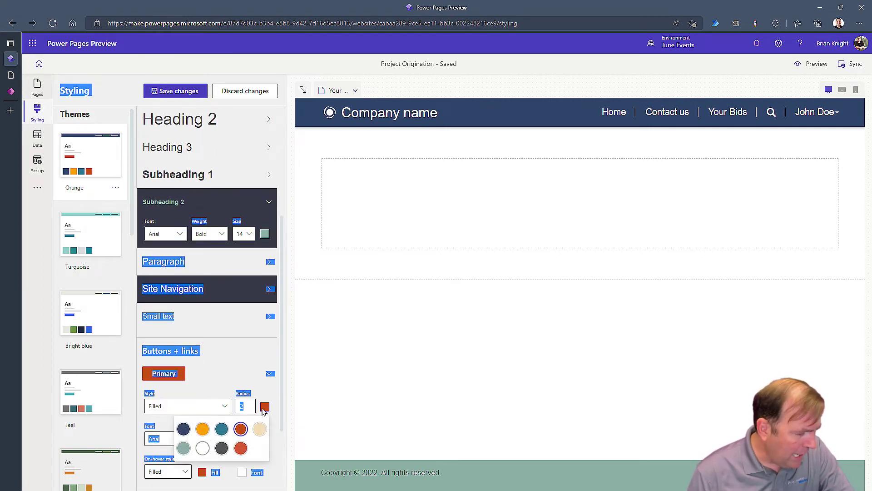
click(265, 406)
click(222, 429)
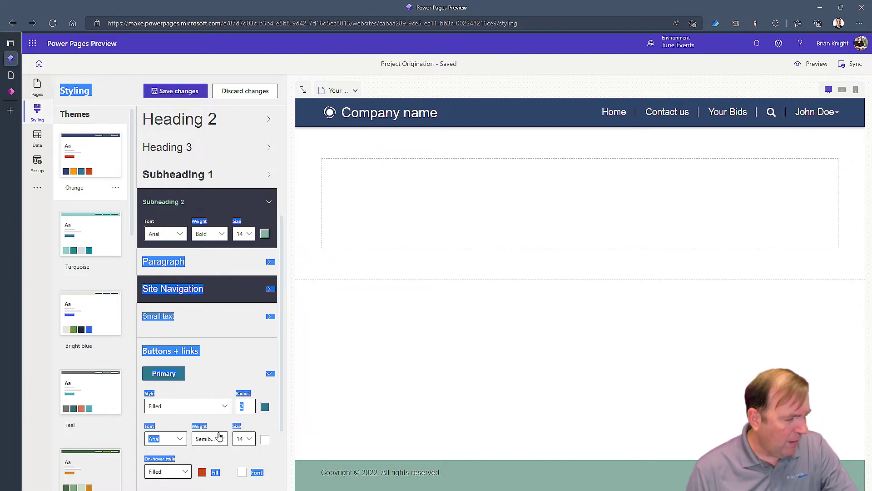
Step: Set the Site Navigation hover outline to sage green and save the theme
scroll(212, 364, down, 2)
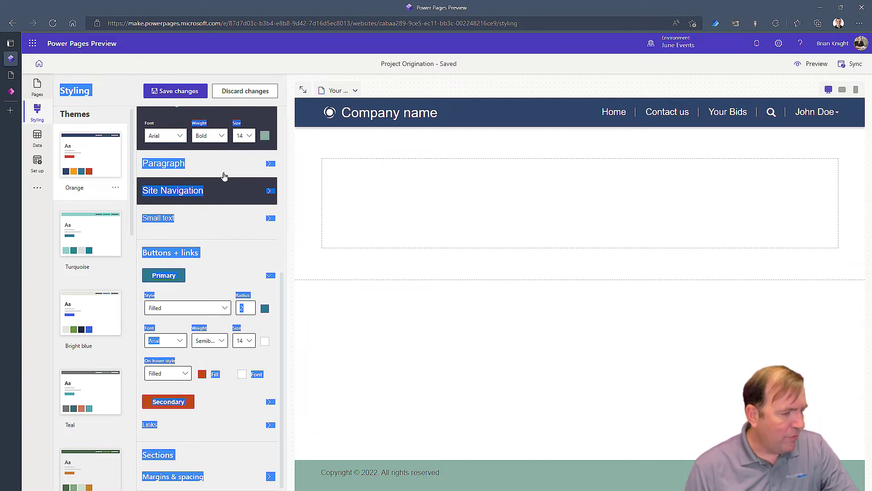
click(222, 171)
click(218, 165)
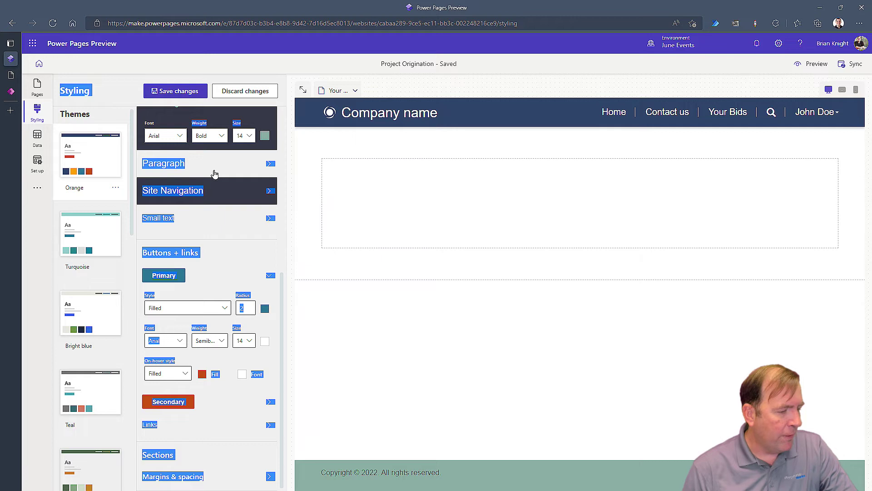
click(212, 197)
click(212, 200)
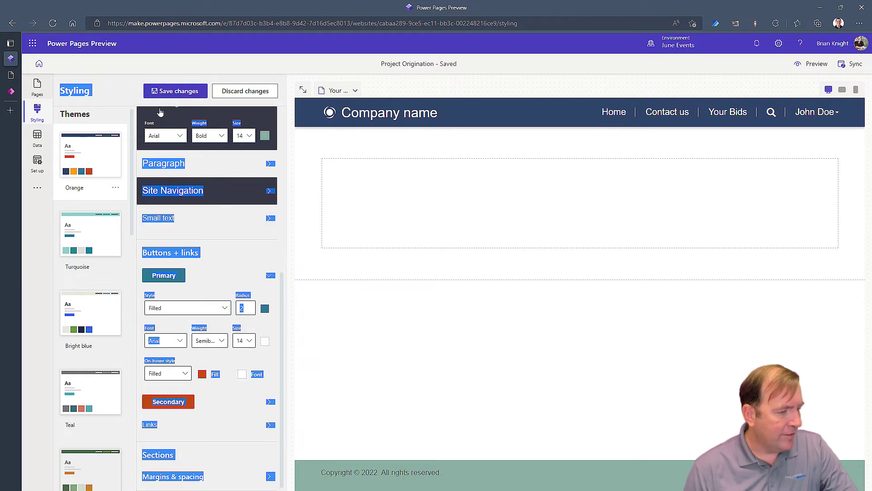
click(209, 196)
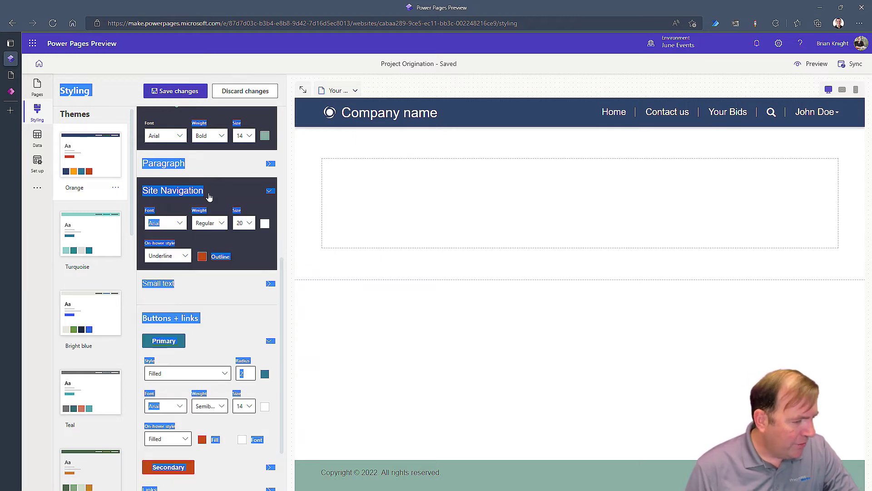
click(201, 257)
click(121, 297)
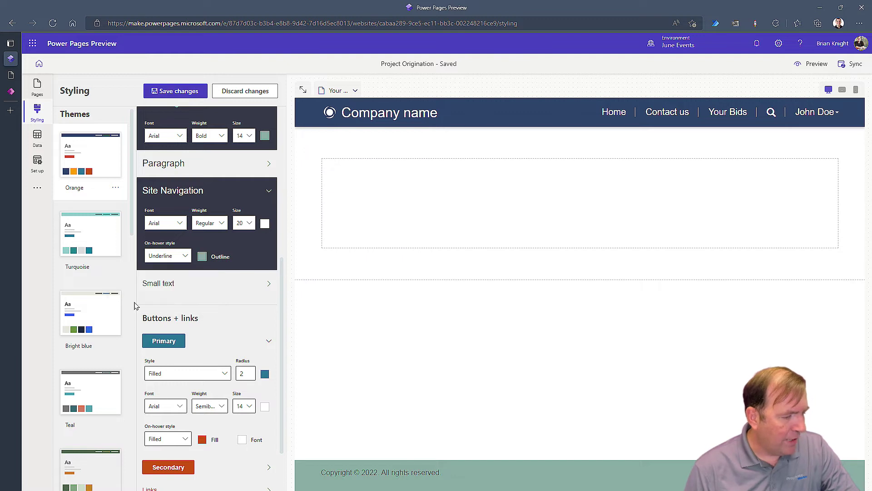
click(163, 95)
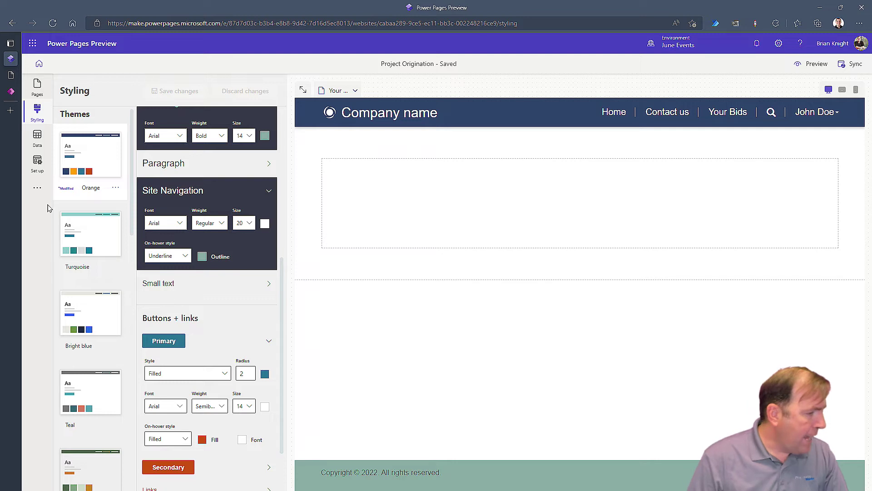
Step: Open the Data workspace to view the Feedback table and its columns
click(37, 134)
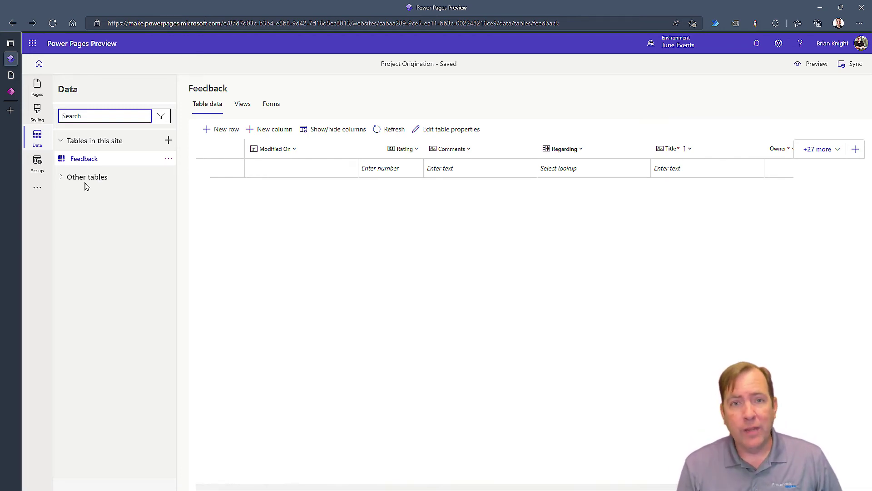
Step: View the identity providers, keep Local sign in enabled, and open Authentication settings
click(37, 163)
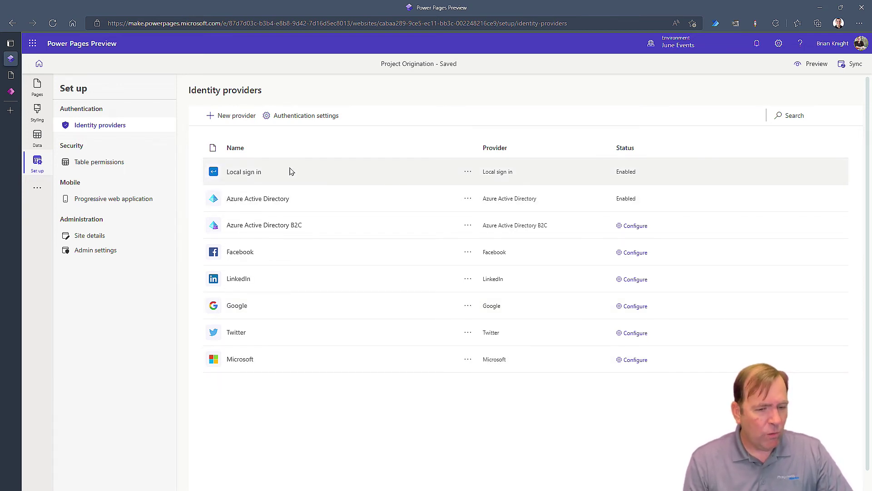
click(468, 172)
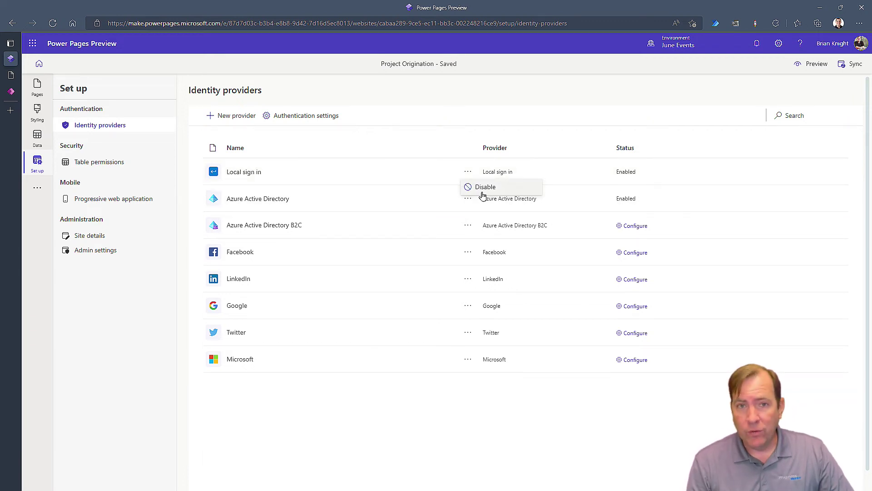
click(448, 130)
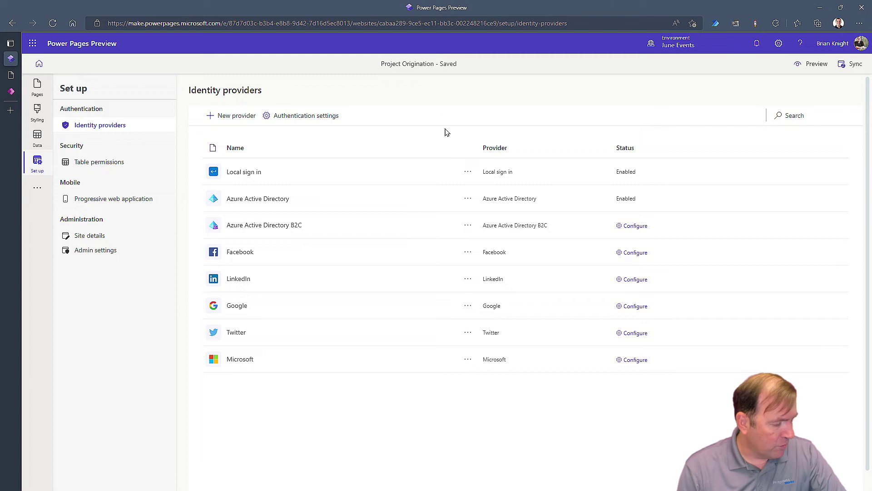
click(313, 116)
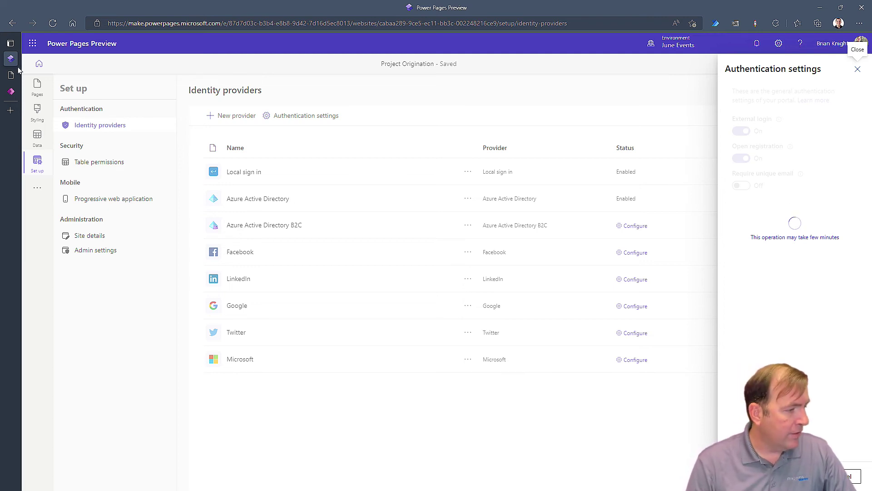
Step: Reload the live portal and go to its blank Your Bids page
mouse_move(11, 73)
click(53, 23)
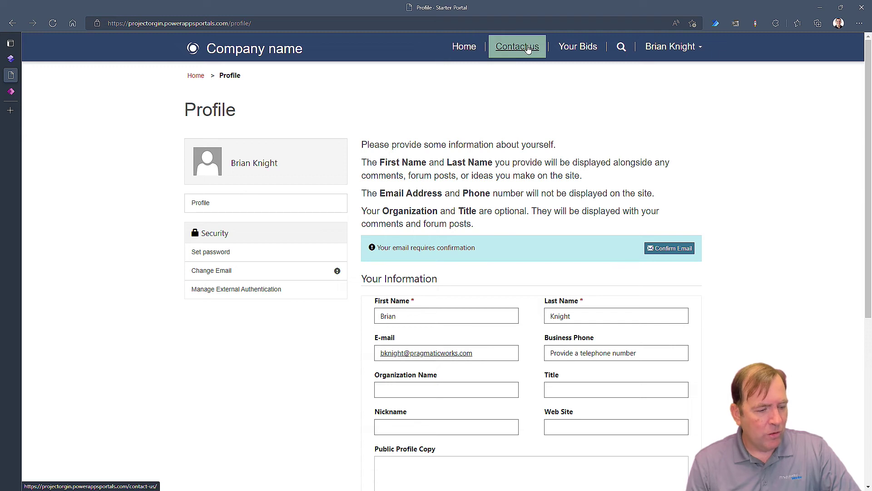
click(579, 47)
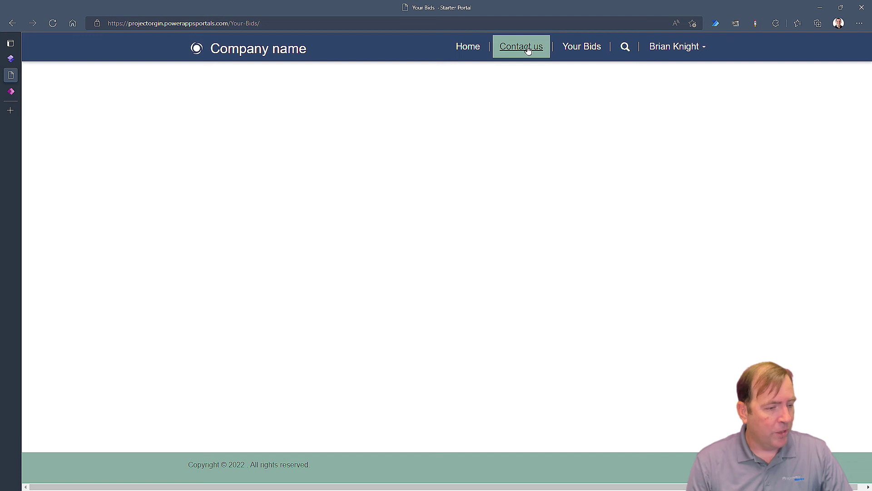
Step: Return to the Power Pages designer and annotate the Azure AD and Azure AD B2C providers
click(10, 90)
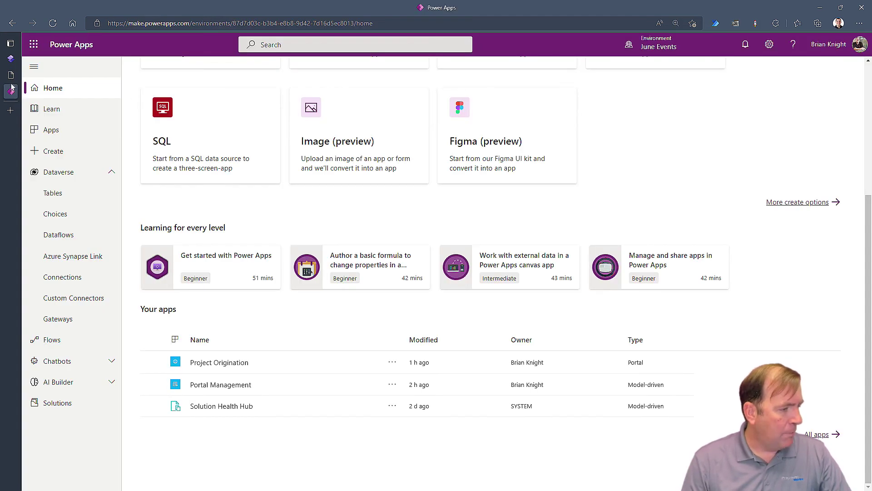
click(10, 59)
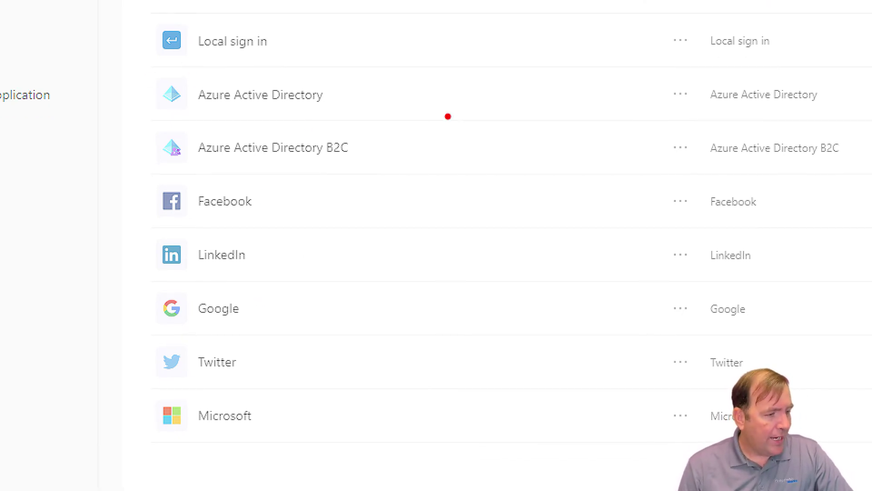
mouse_move(325, 72)
mouse_down()
mouse_move(152, 97)
mouse_move(175, 190)
mouse_move(416, 165)
mouse_move(355, 70)
mouse_move(321, 69)
mouse_up()
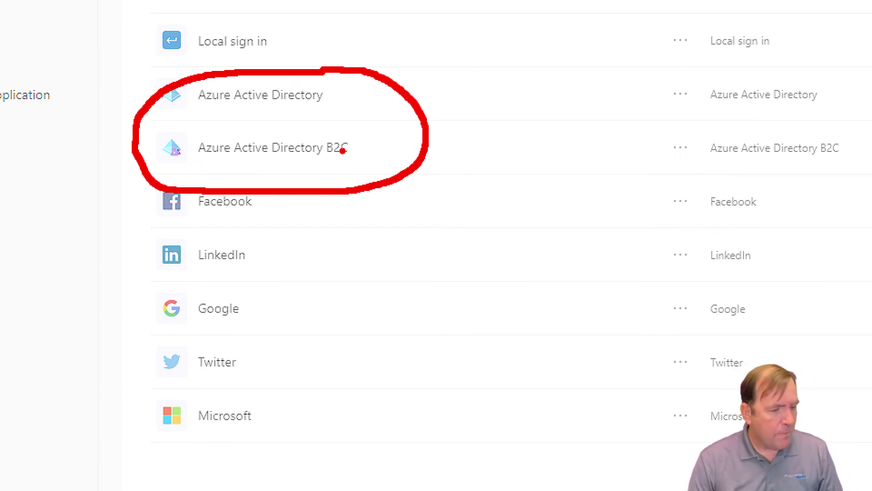
mouse_move(345, 151)
mouse_down()
mouse_move(366, 152)
mouse_move(358, 161)
mouse_up()
key(e)
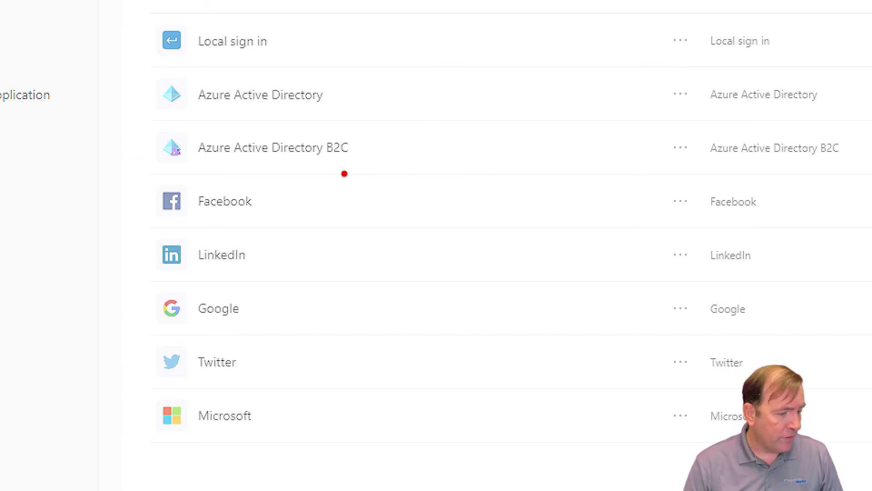
Step: Box the Facebook and Google providers, then clear the annotations
mouse_move(146, 176)
mouse_down()
mouse_move(316, 255)
mouse_move(350, 239)
mouse_move(352, 229)
mouse_up()
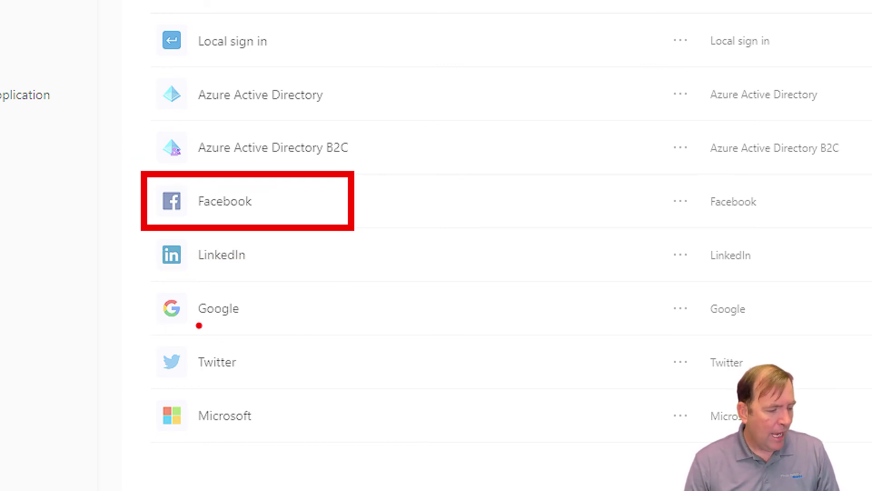
mouse_move(147, 287)
mouse_down()
mouse_move(280, 313)
mouse_move(298, 331)
mouse_up()
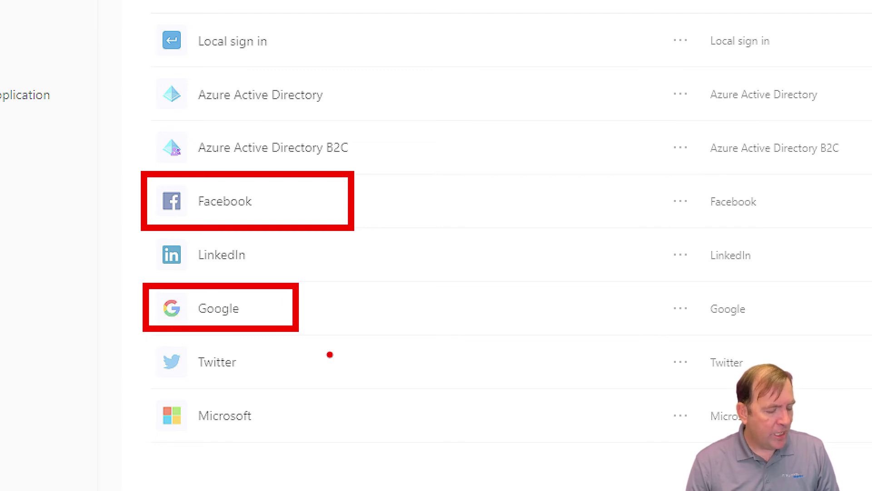
key(e)
key(Escape)
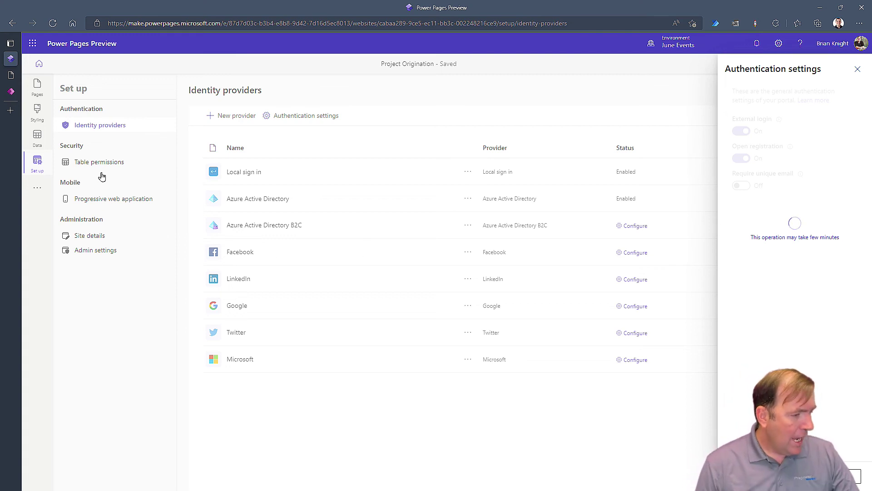
Step: Load the identity providers page in a new tab and launch Portal Management from the extra tools
click(200, 23)
key(ctrl+c)
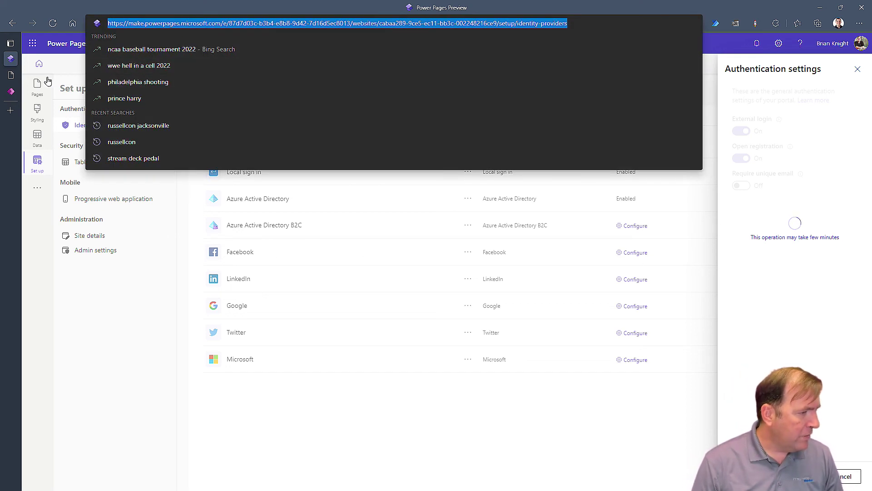
click(36, 109)
key(ctrl+v)
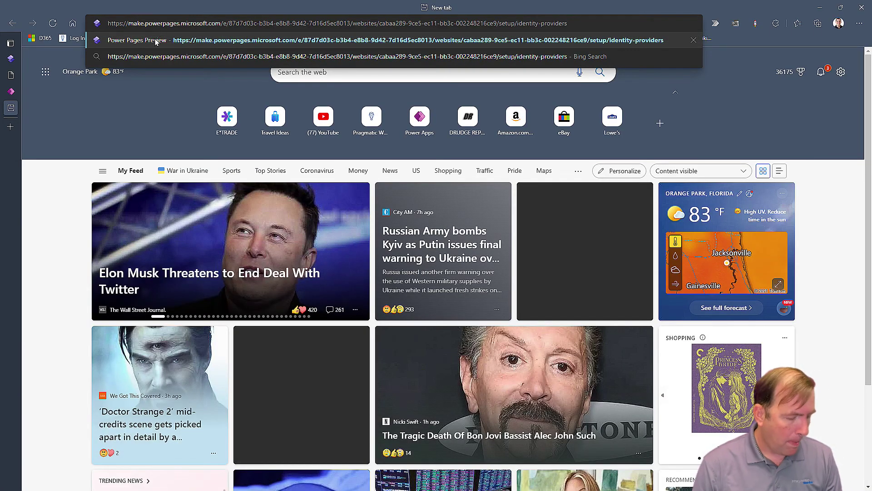
key(Return)
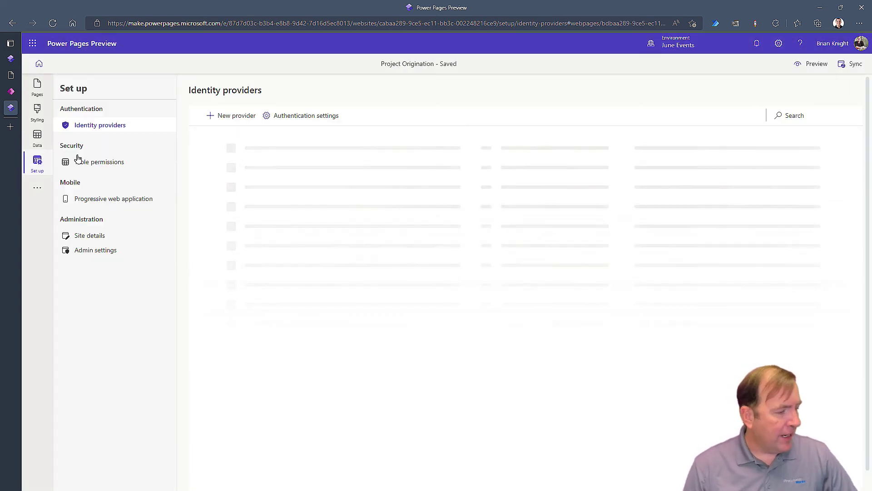
click(41, 190)
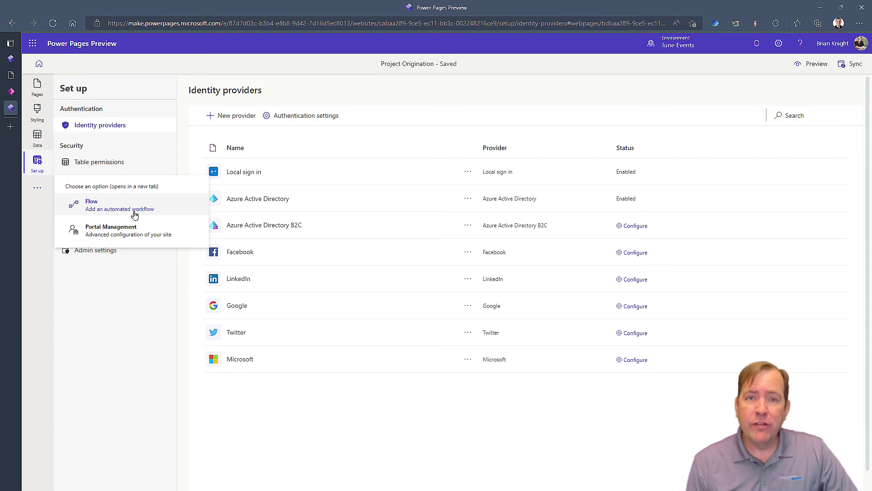
click(131, 230)
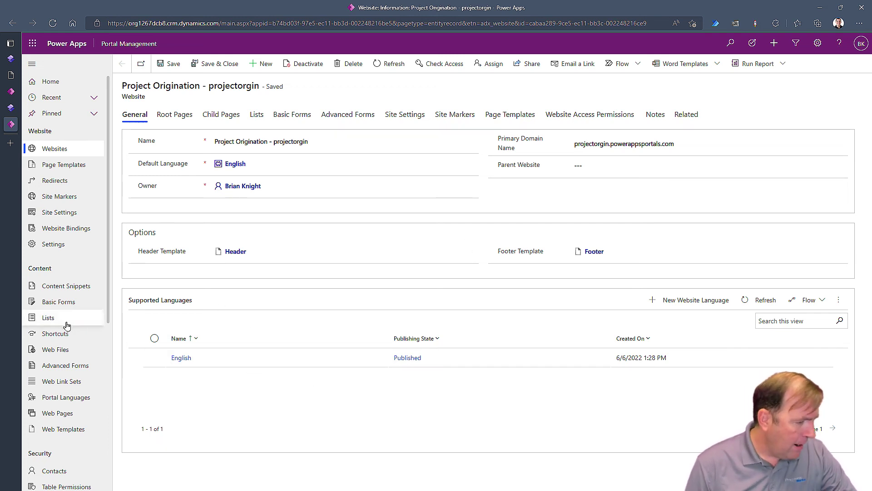
Step: Browse the site's Lists, Basic Forms and Advanced Forms, then switch to Power Apps home
scroll(67, 325, down, 3)
click(70, 194)
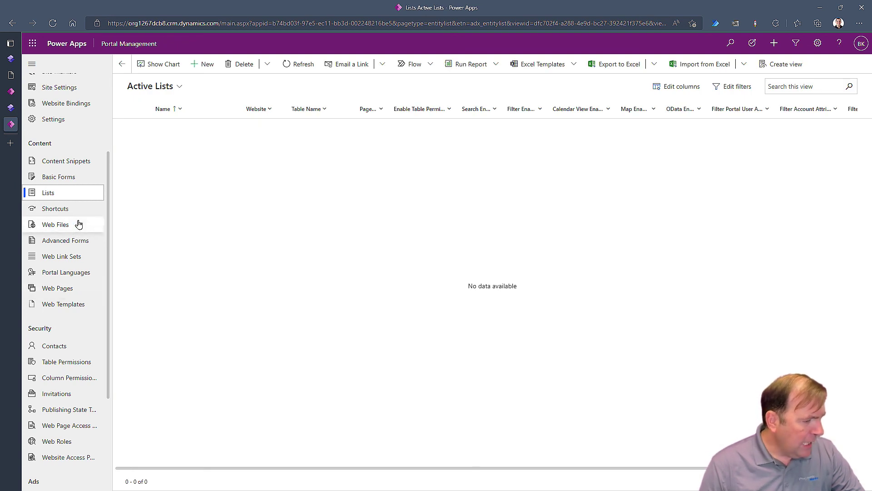
click(73, 177)
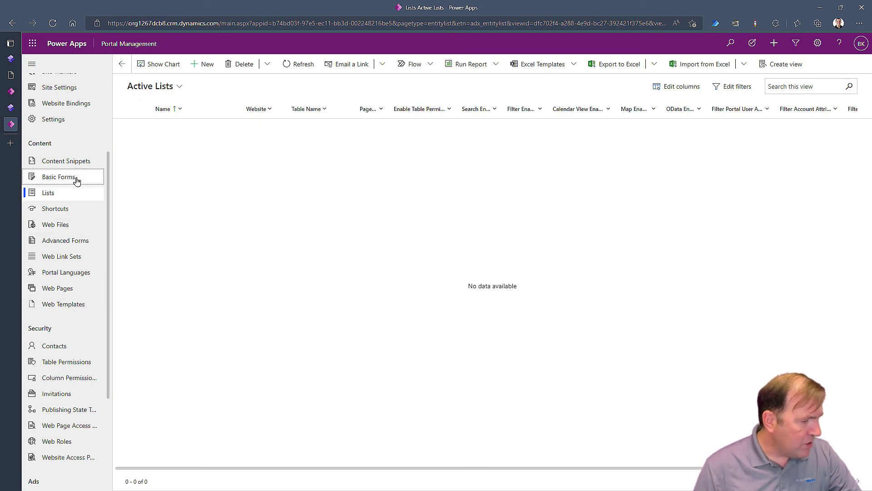
click(85, 241)
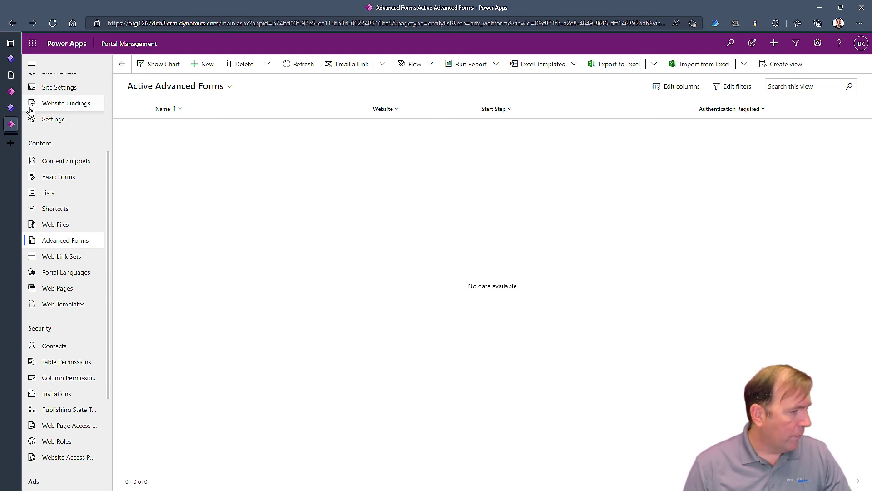
mouse_move(19, 113)
click(18, 93)
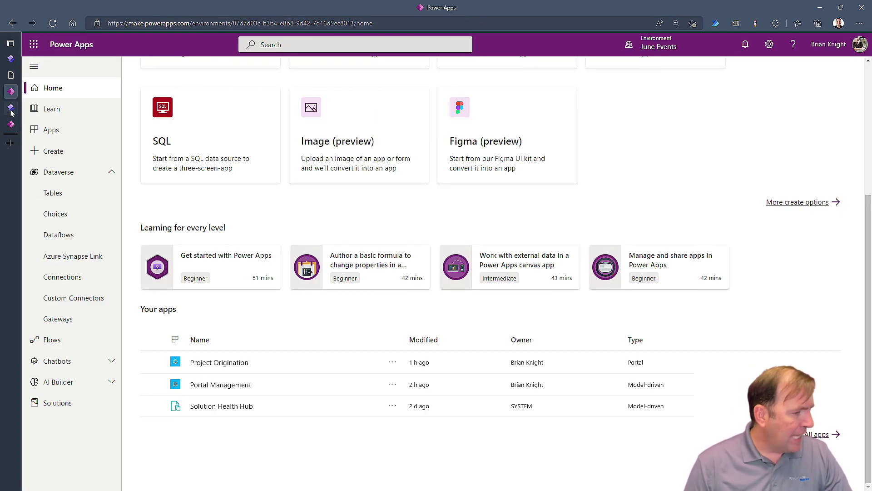
Step: Review Site details, Admin settings, progressive web app and Table permissions, then return to Identity providers
click(11, 113)
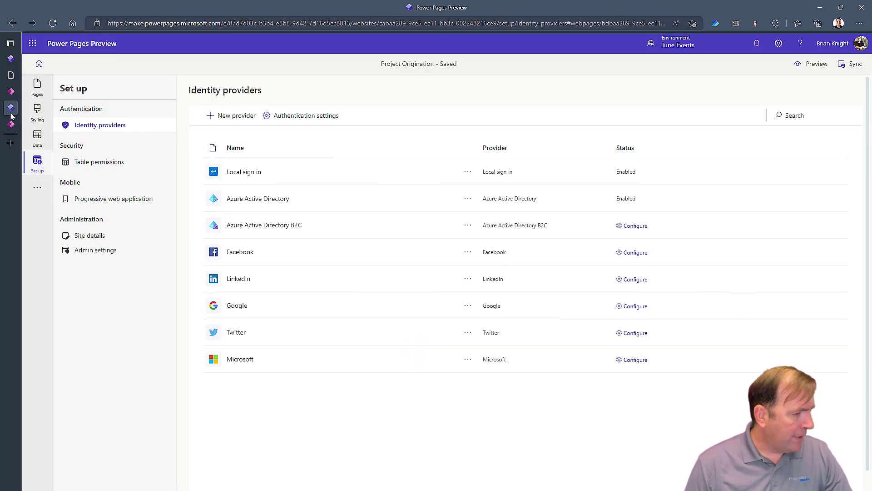
click(109, 243)
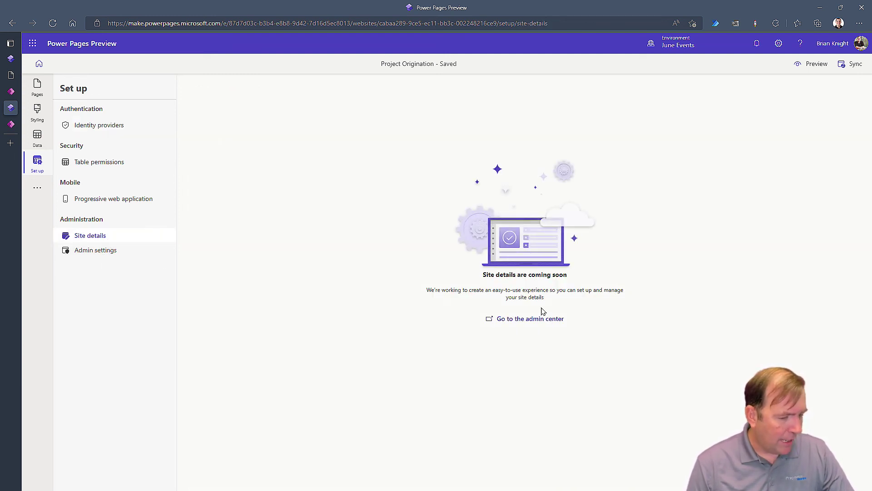
click(108, 253)
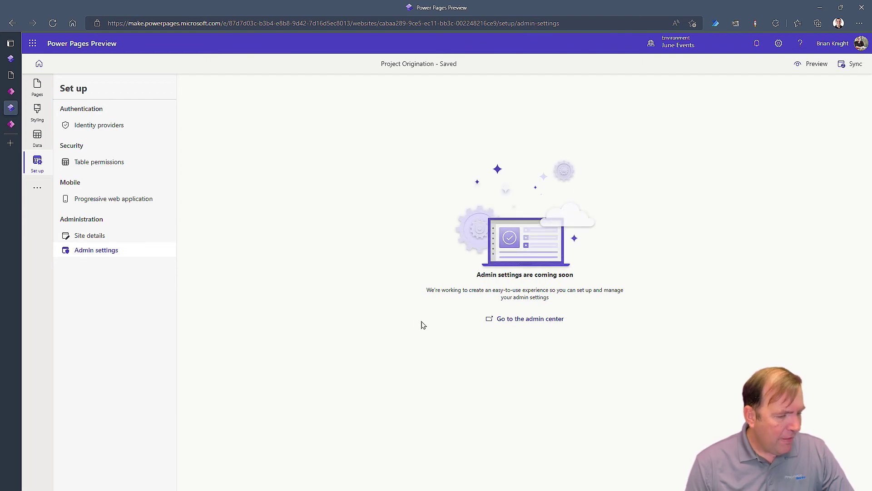
click(133, 207)
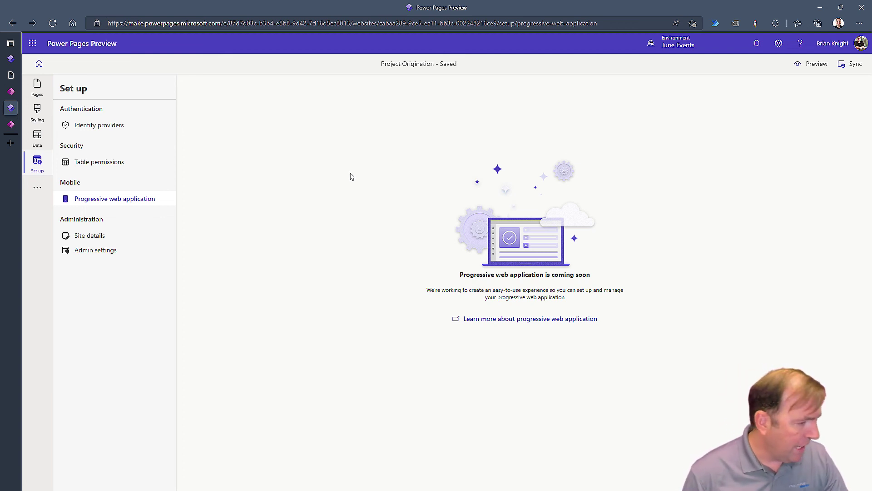
click(104, 162)
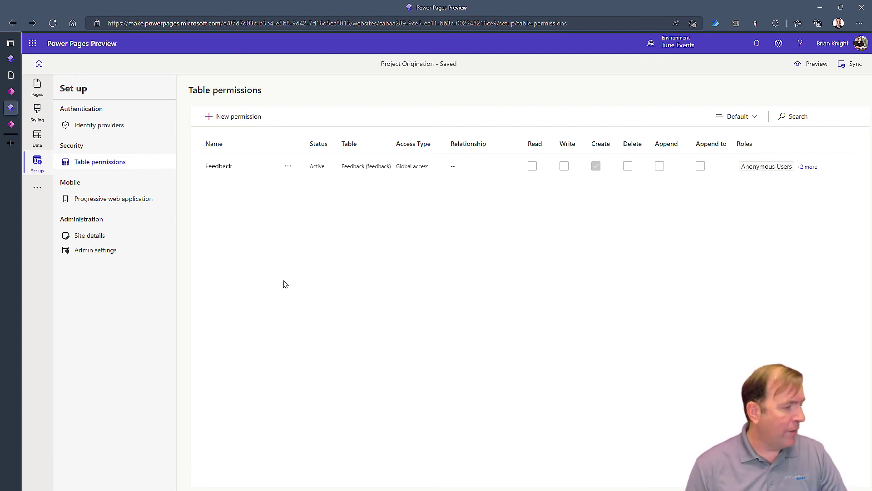
click(10, 60)
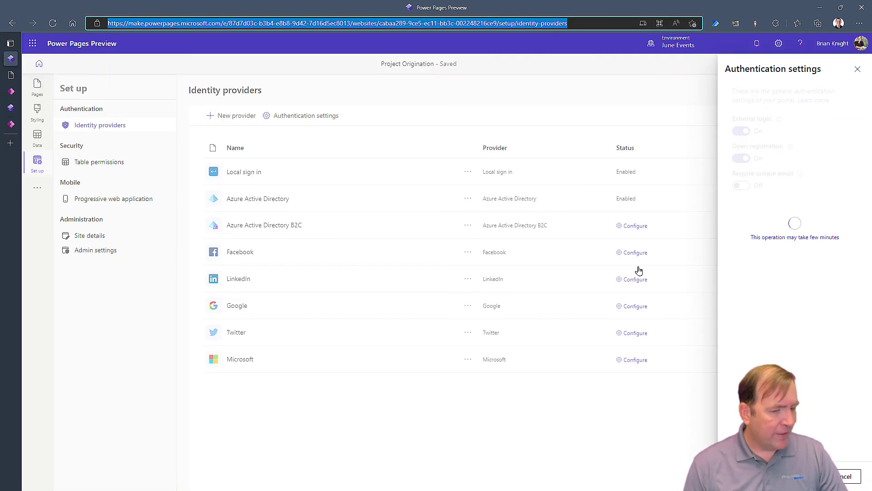